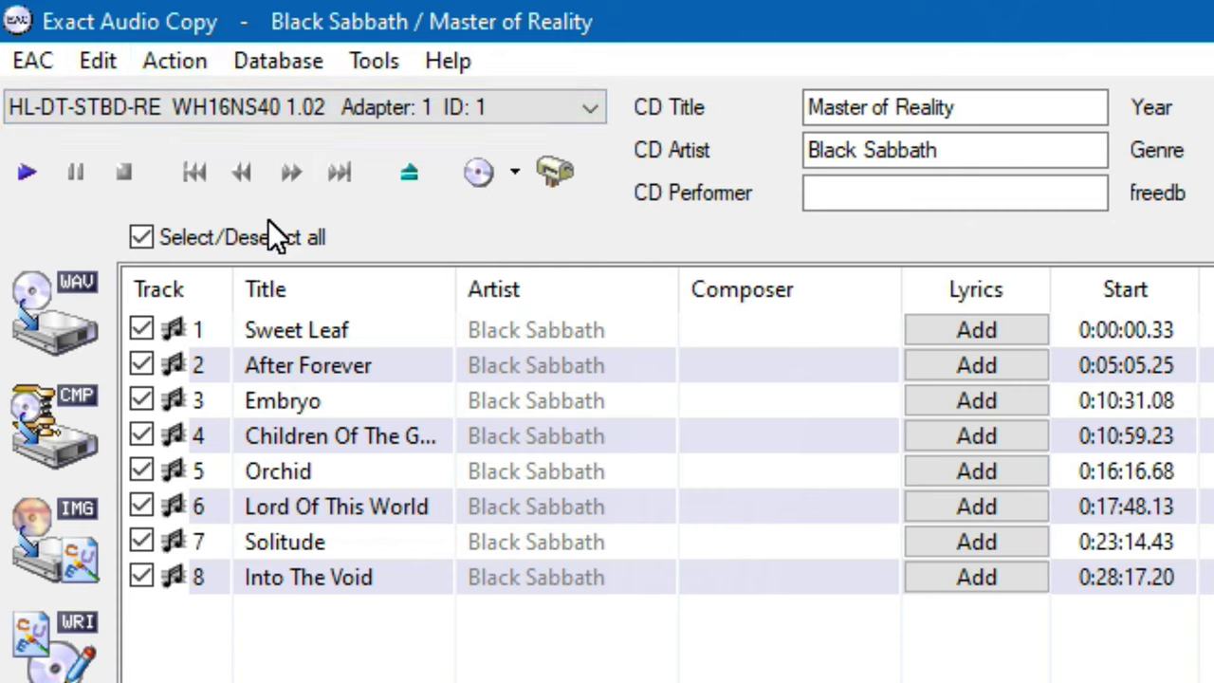
- Check only track 1, retitle it Sweet Leaf_WB, and rip it to an uncompressed WAV
left_click(142, 237)
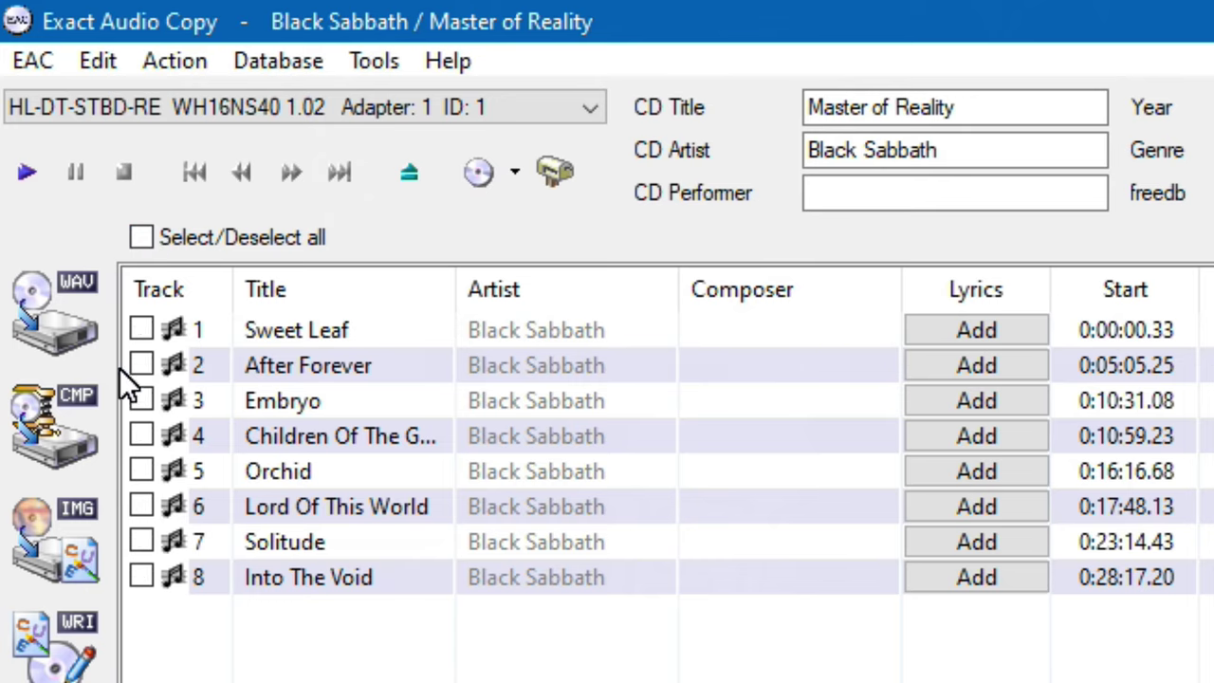
left_click(141, 330)
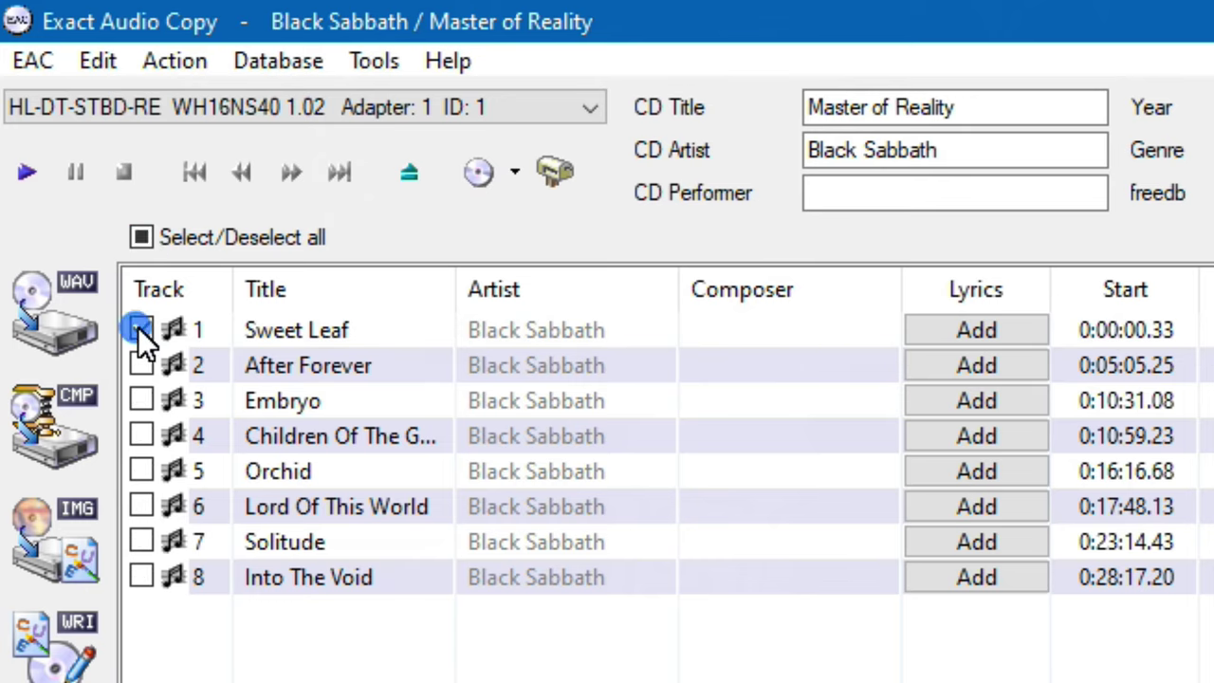
left_click(355, 330)
left_click(354, 330)
left_click(353, 330)
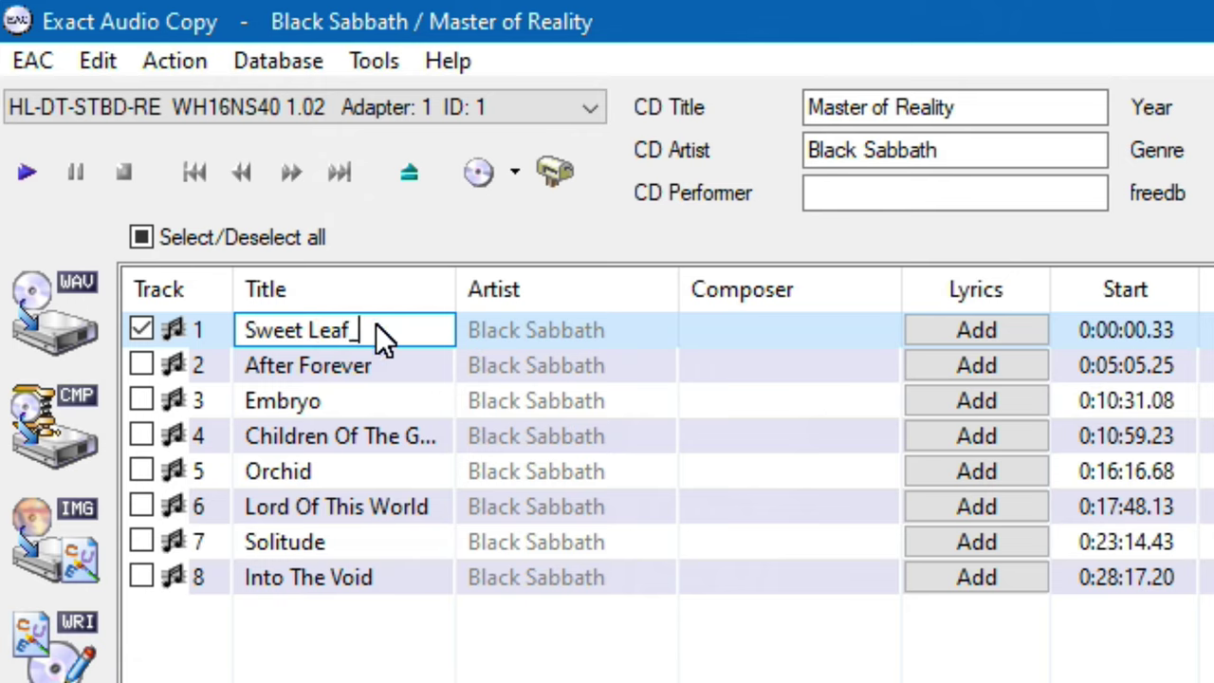
key("Return")
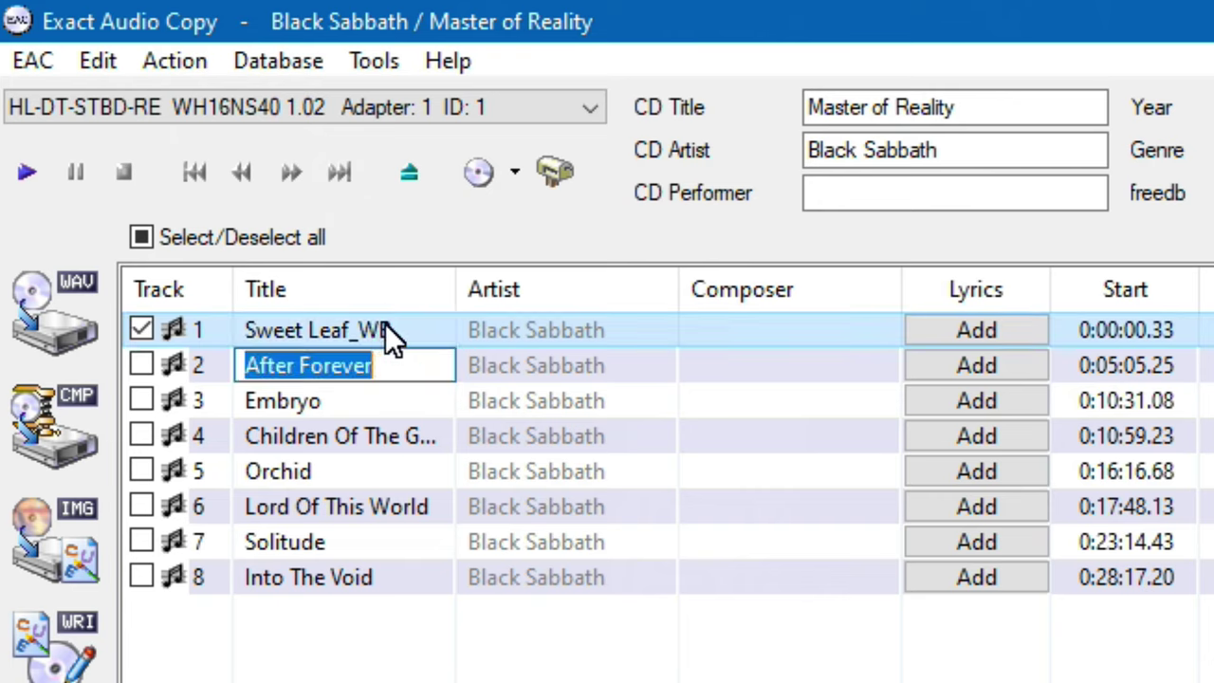
left_click(401, 323)
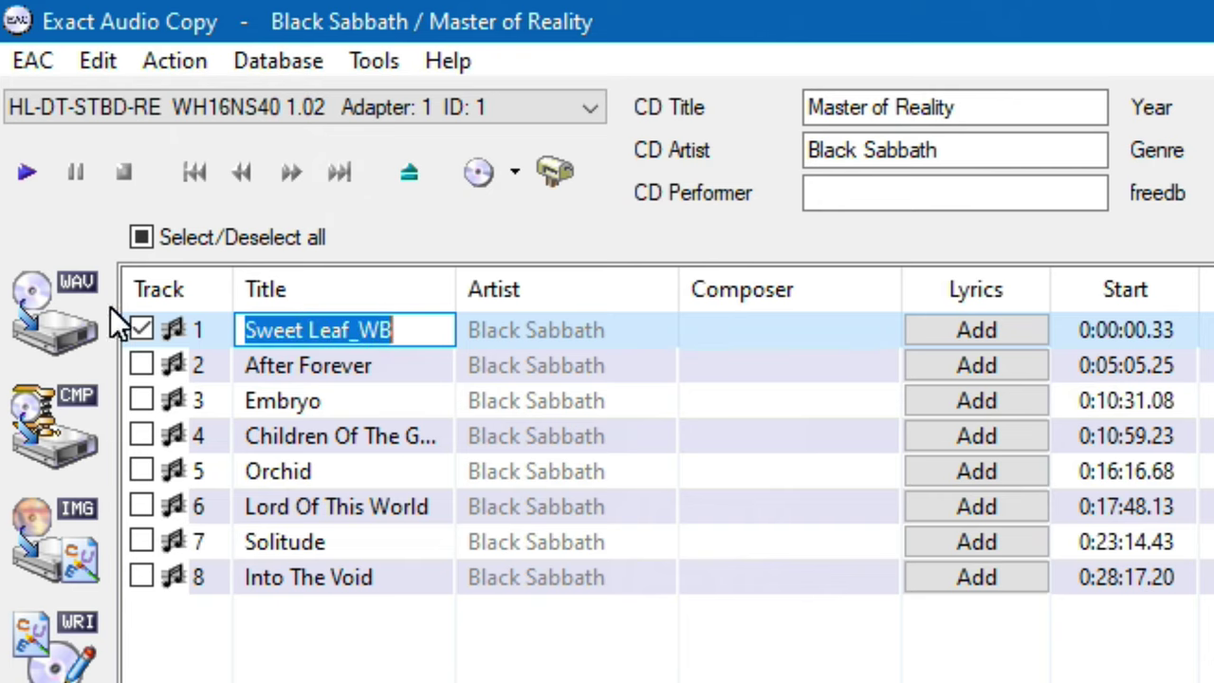
left_click(45, 326)
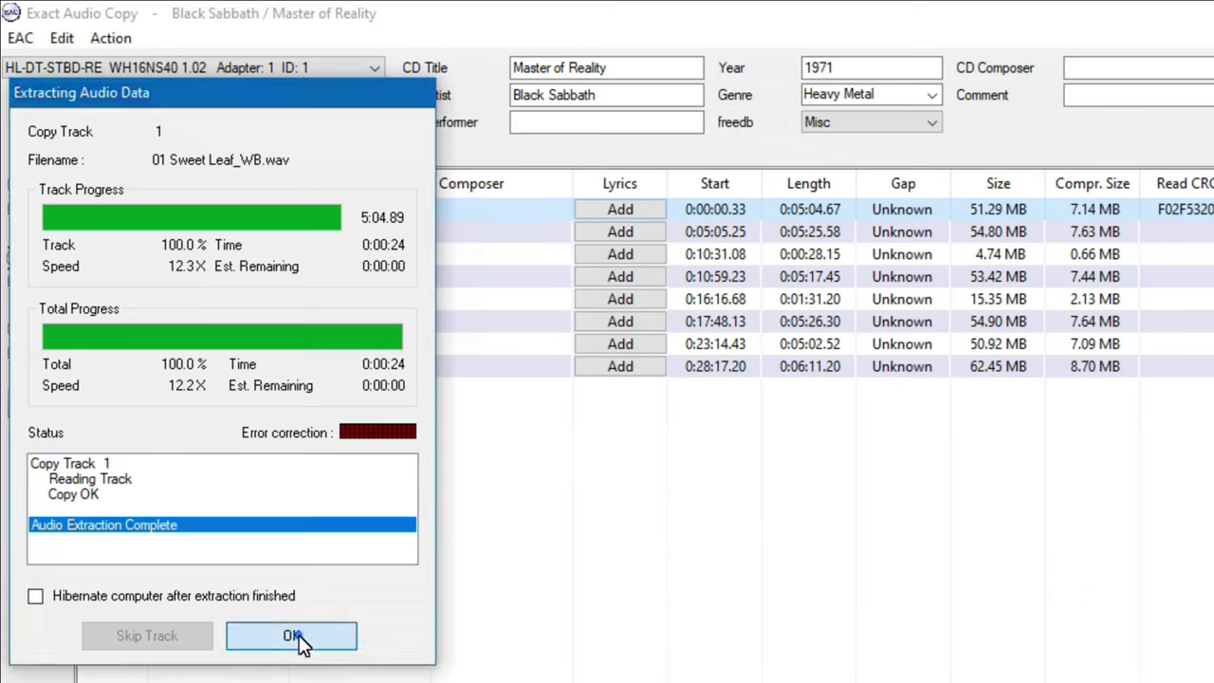
- Dismiss the finished extraction window for 01 Sweet Leaf_WB.wav
left_click(300, 637)
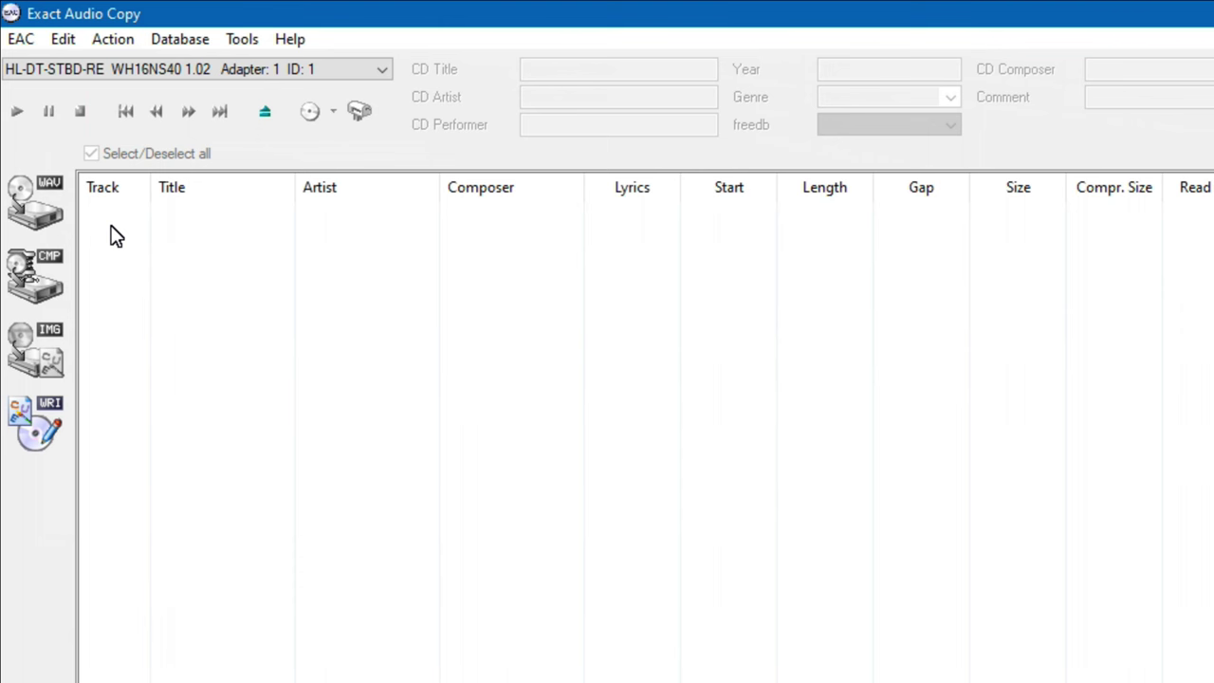
- Retitle the BMG disc's track 1 Sweet Leaf_BMG, mark only it, and rip it to WAV
left_click(346, 298)
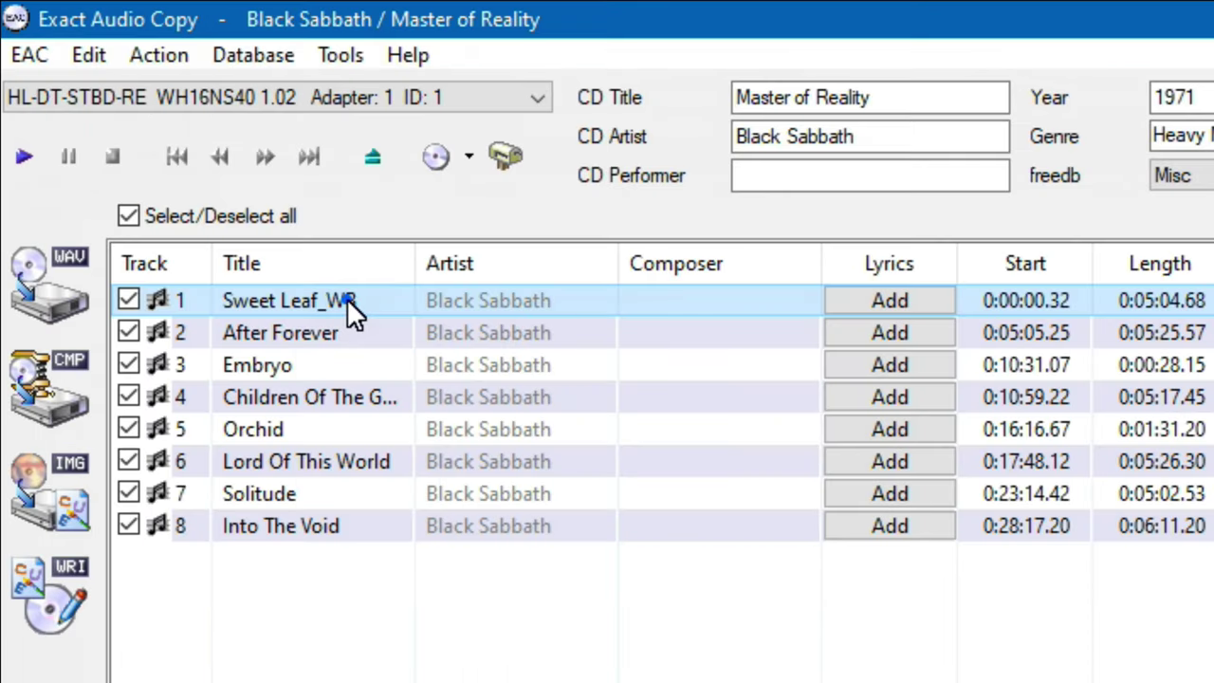
left_click(327, 296)
left_click_drag(326, 300, 392, 283)
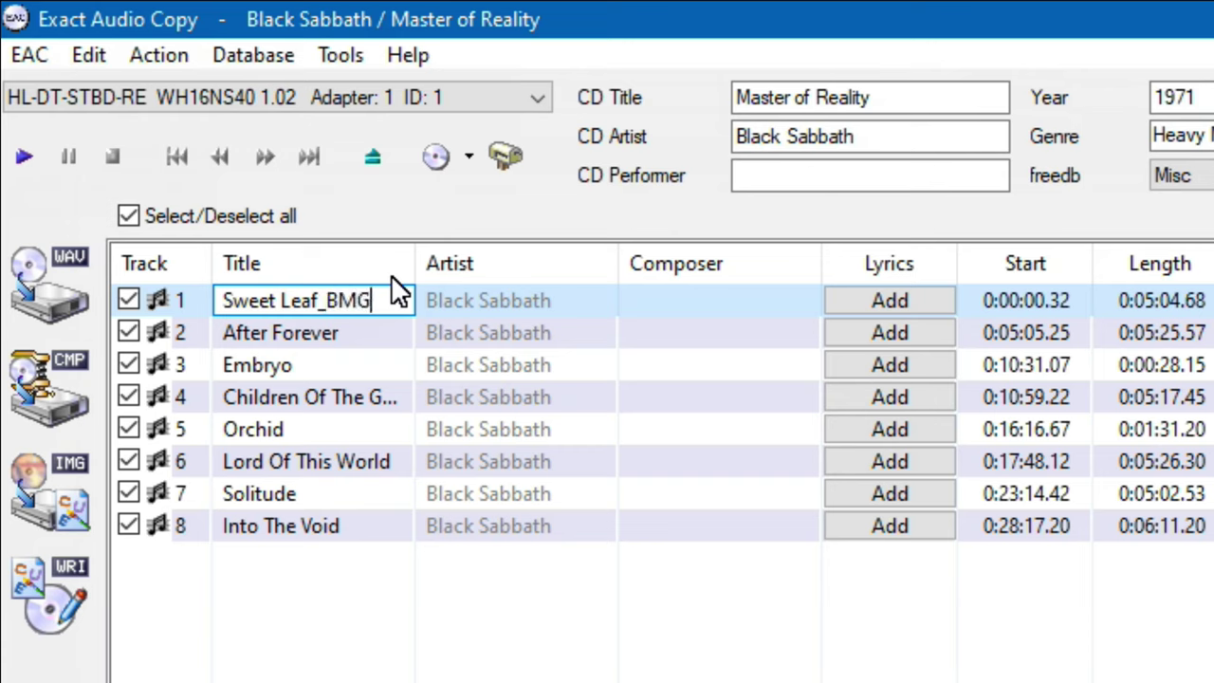
key("Return")
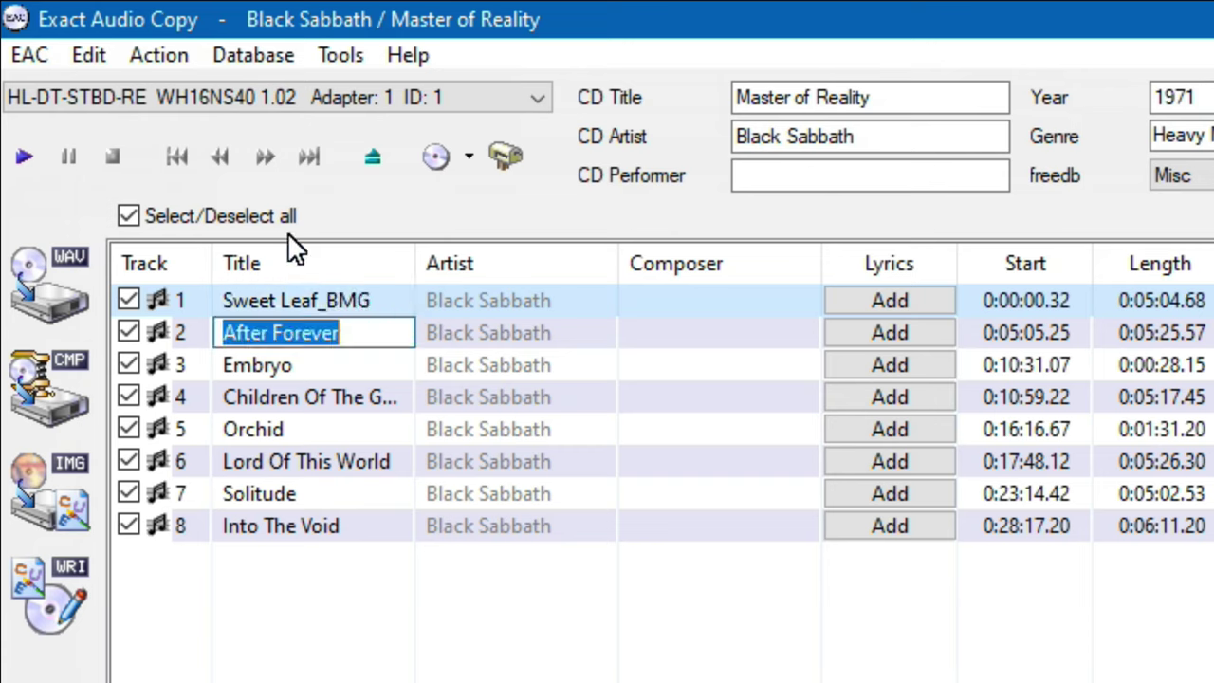
left_click(130, 216)
left_click(129, 298)
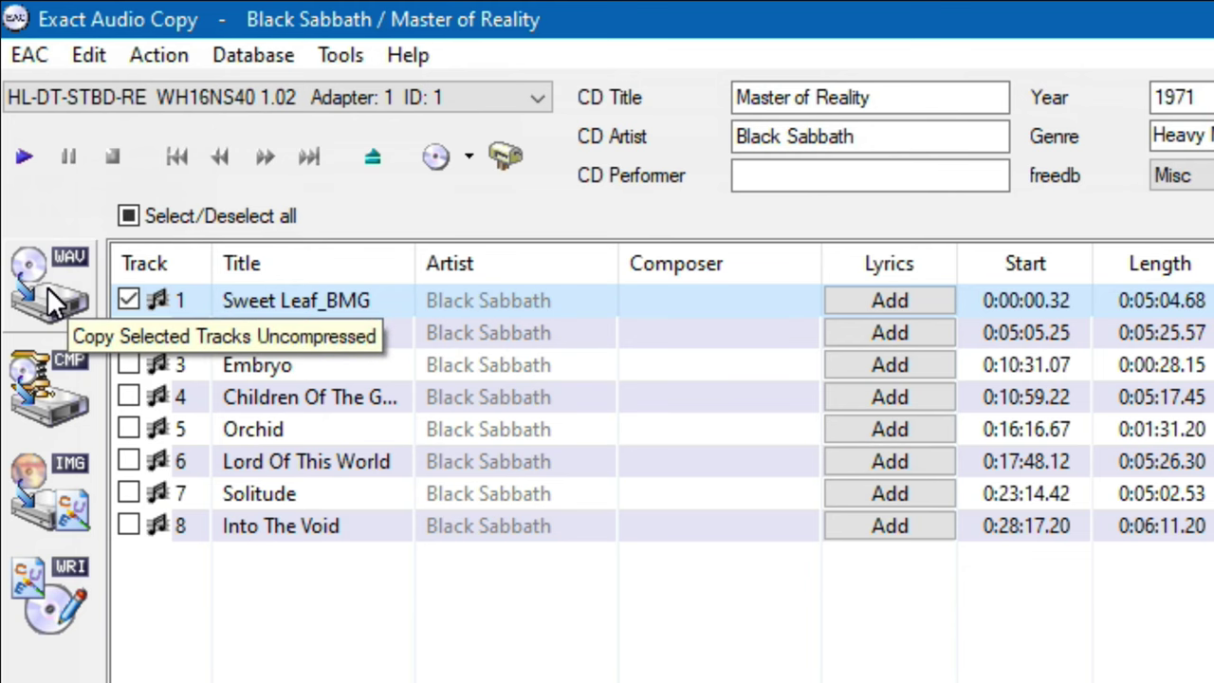
left_click(83, 320)
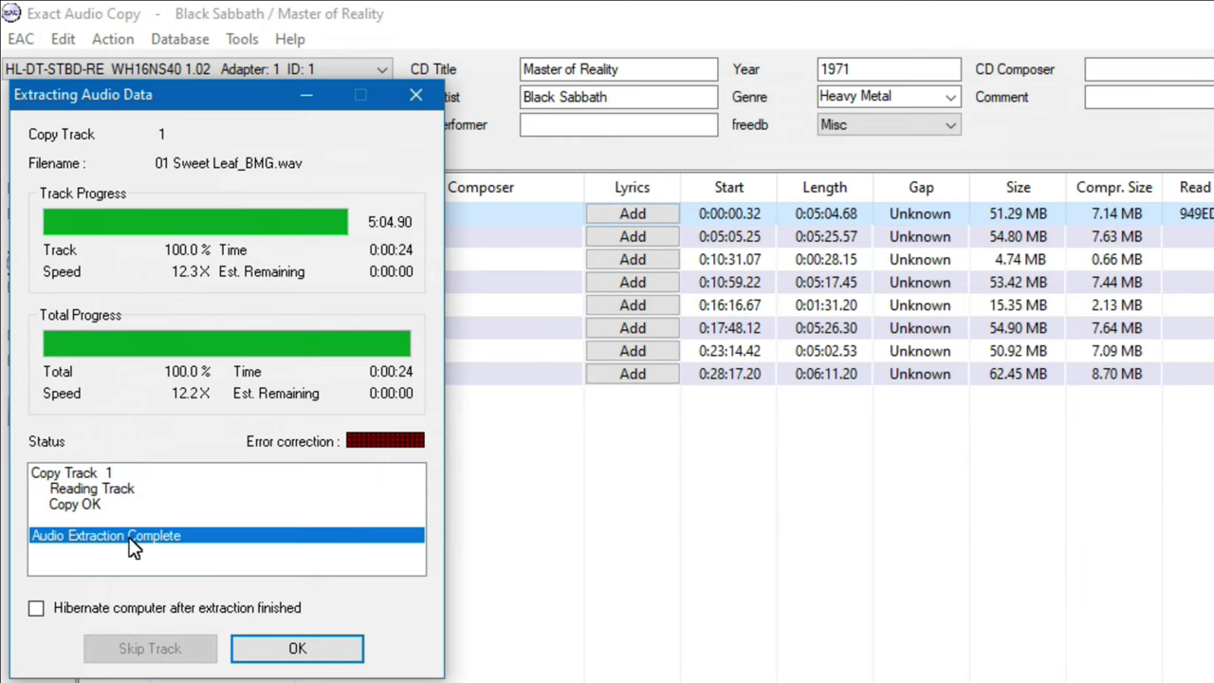
- Acknowledge the completed 01 Sweet Leaf_BMG.wav extraction and its error-free report
left_click(298, 657)
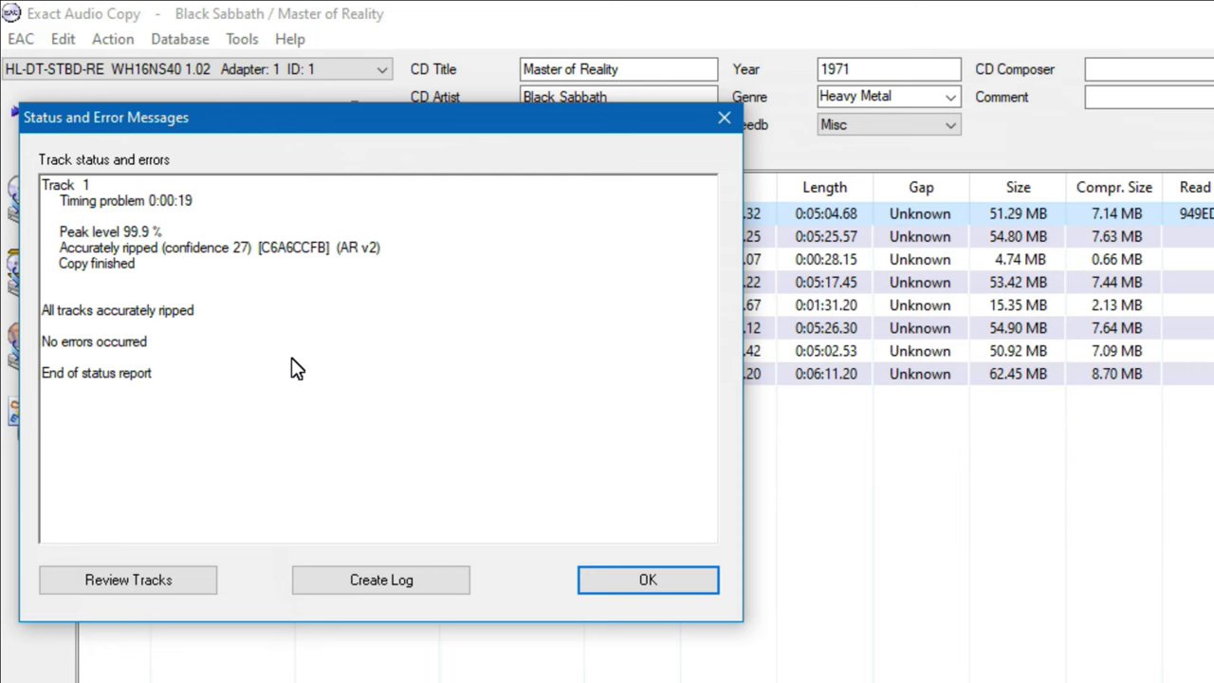
left_click(245, 39)
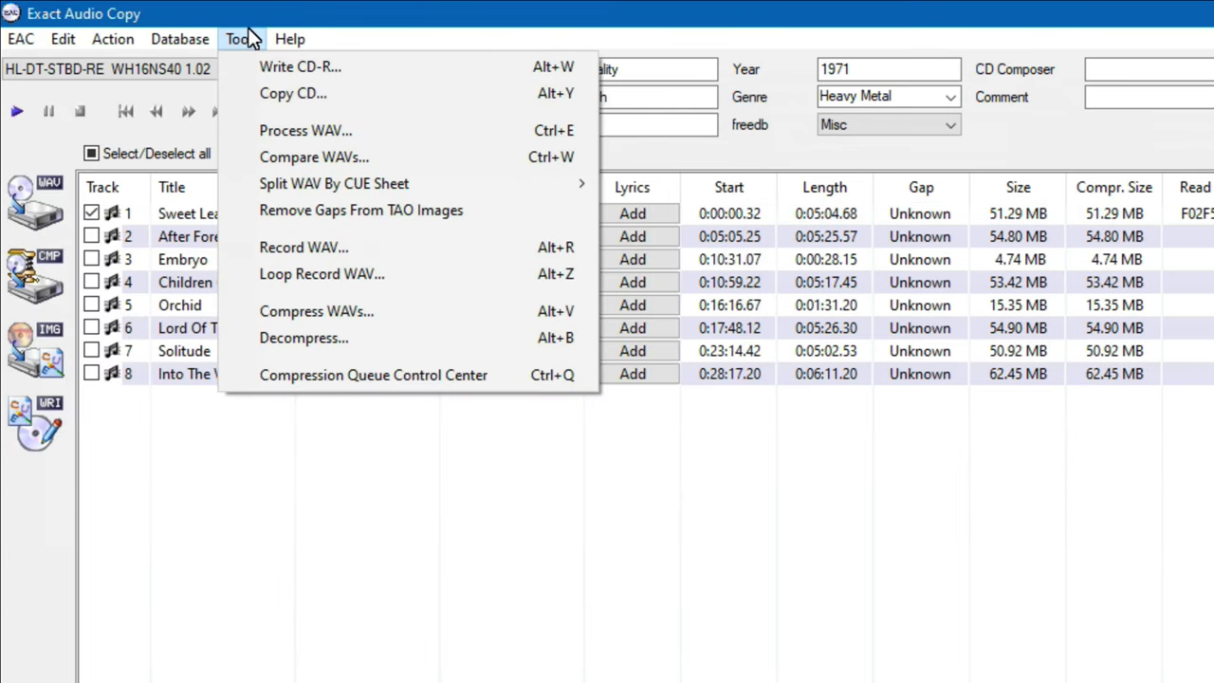
- Compare 01 Sweet Leaf_BMG.wav against 01 Sweet Leaf_WB.wav using Compare WAVs
left_click(322, 157)
left_click(304, 275)
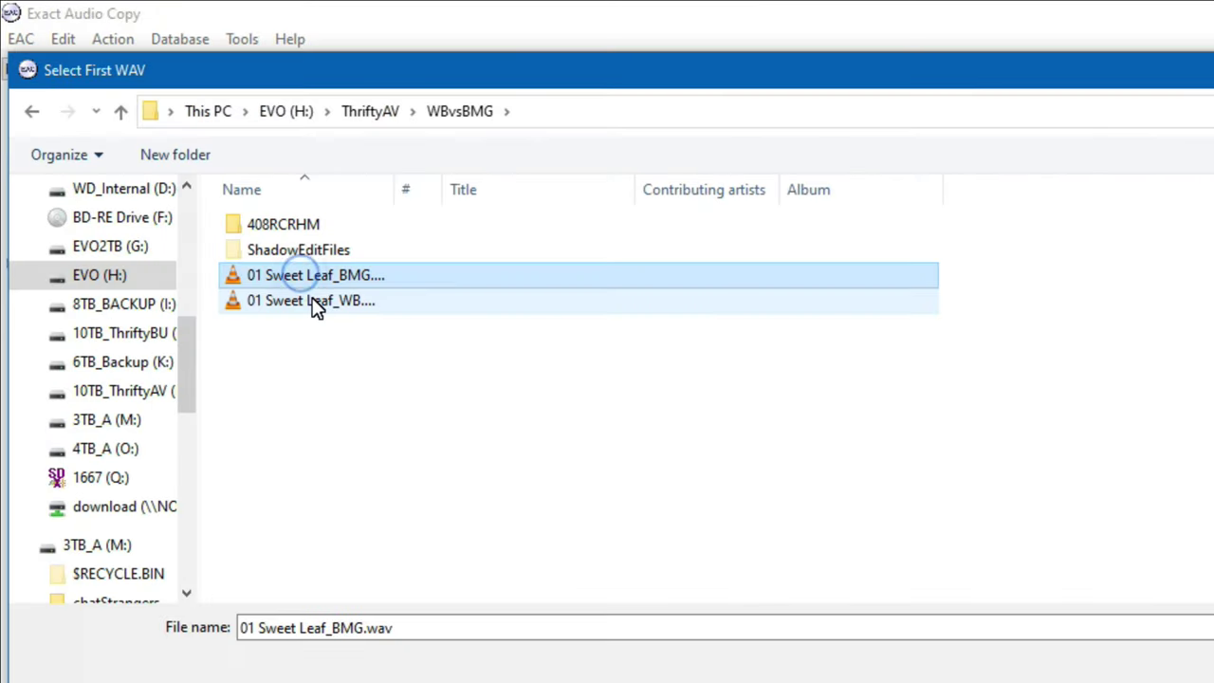
left_click(315, 300)
left_click(314, 283)
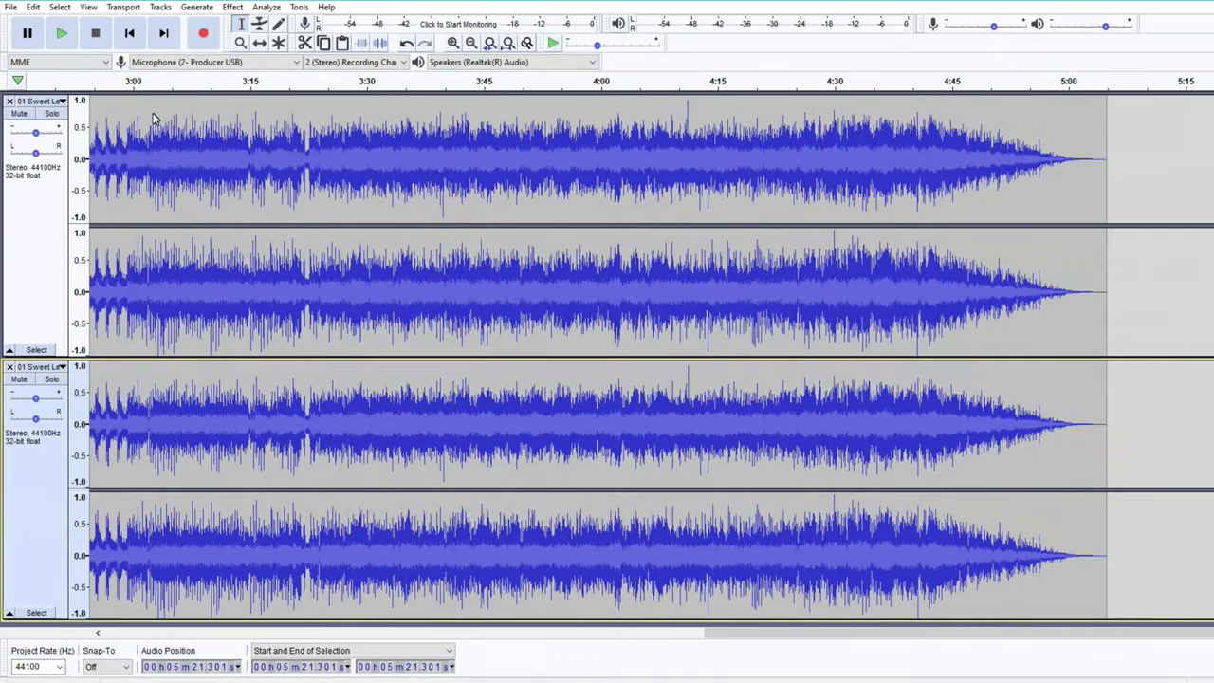
- Select the lower Sweet Leaf track and play both tracks from the beginning
left_click(153, 119)
left_click(45, 188)
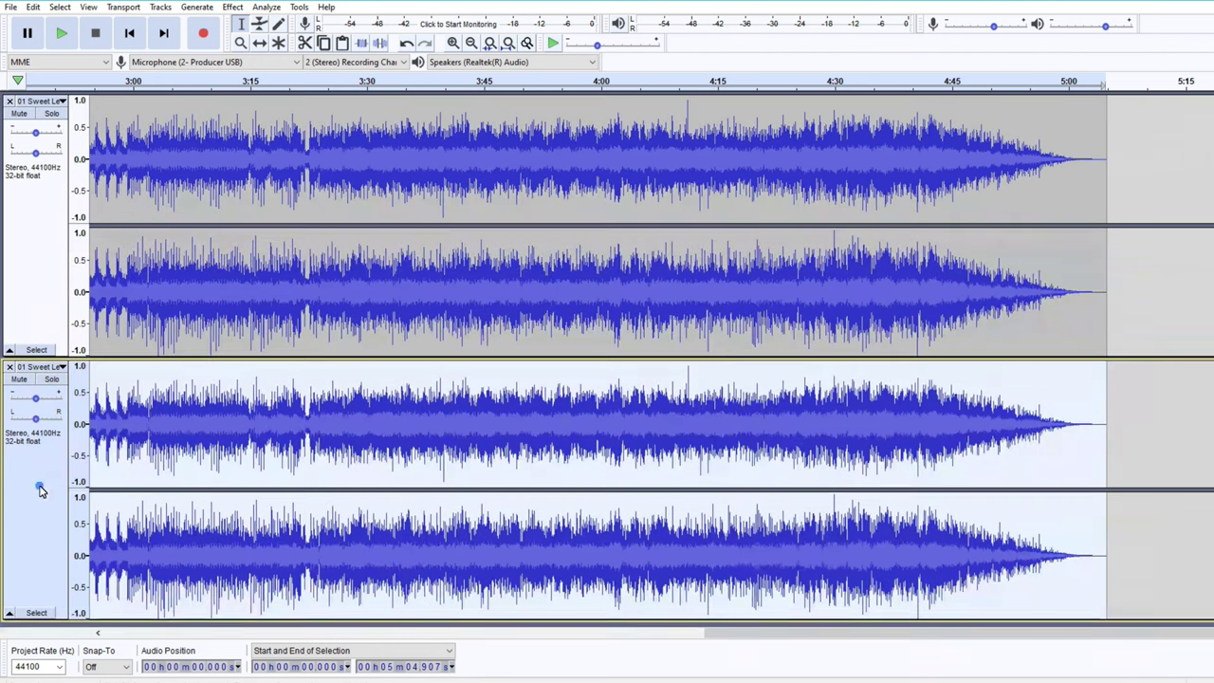
left_click(40, 488)
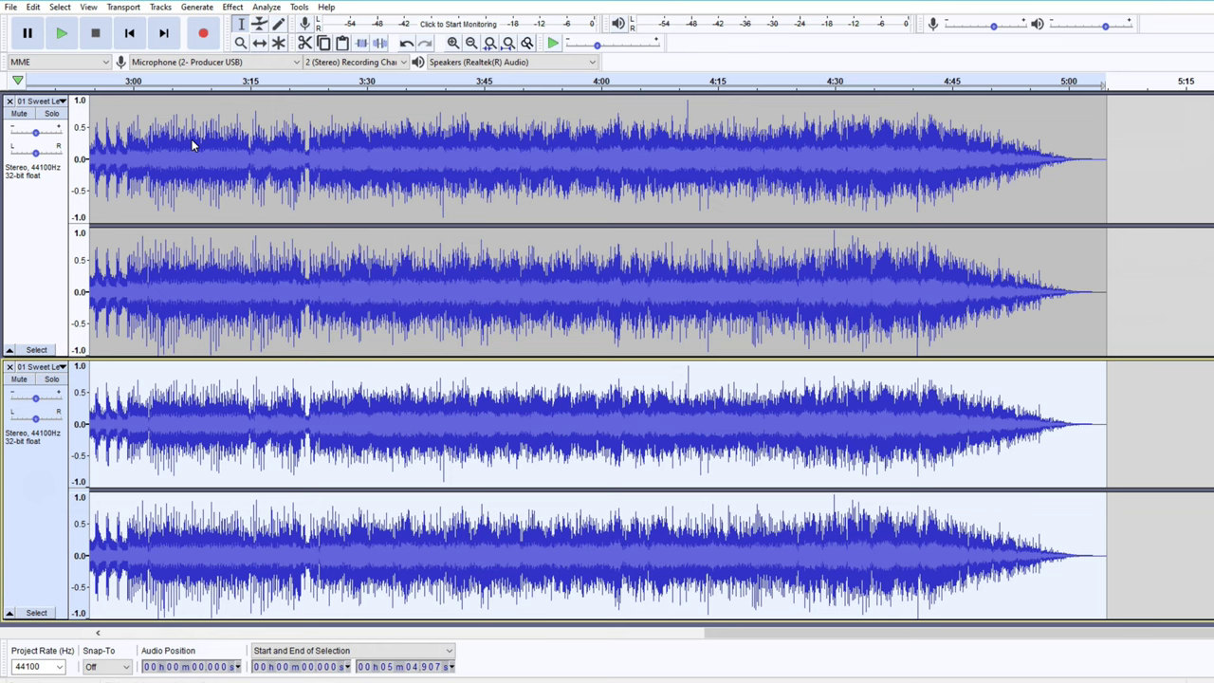
key("space")
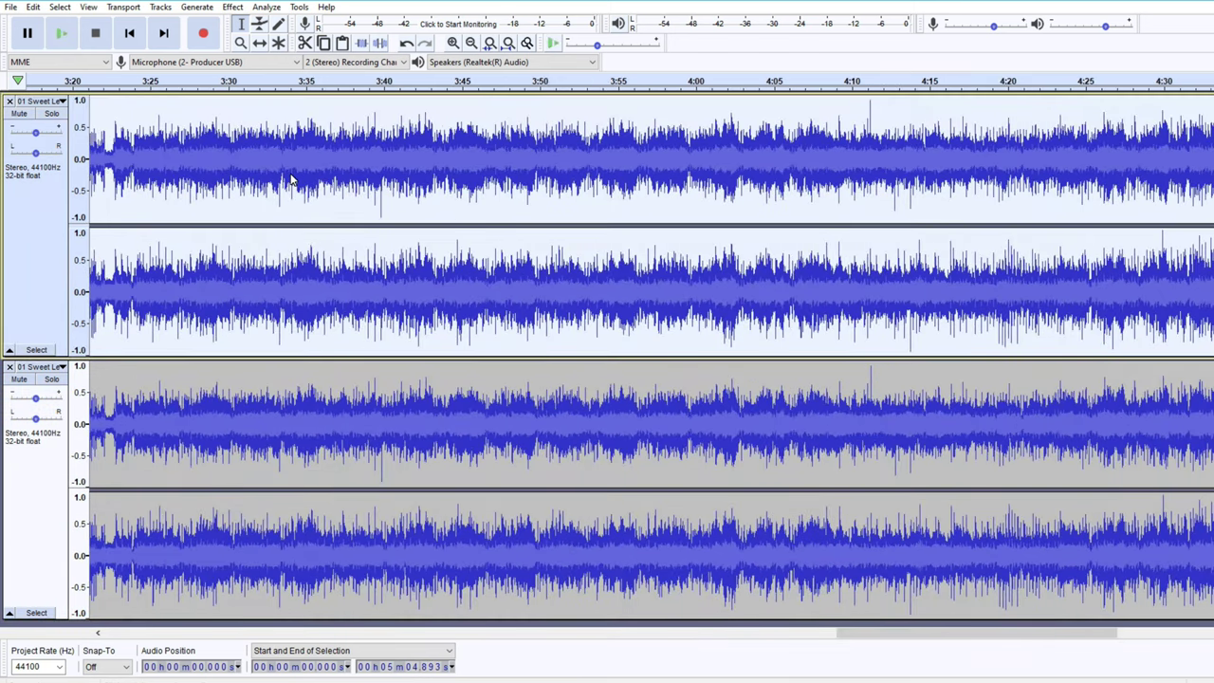
- Zoom in to sample level and bring the view back to the start of the tracks
key("ctrl+1")
key("ctrl+1")
key("ctrl+1")
key("ctrl+1")
key("ctrl+1")
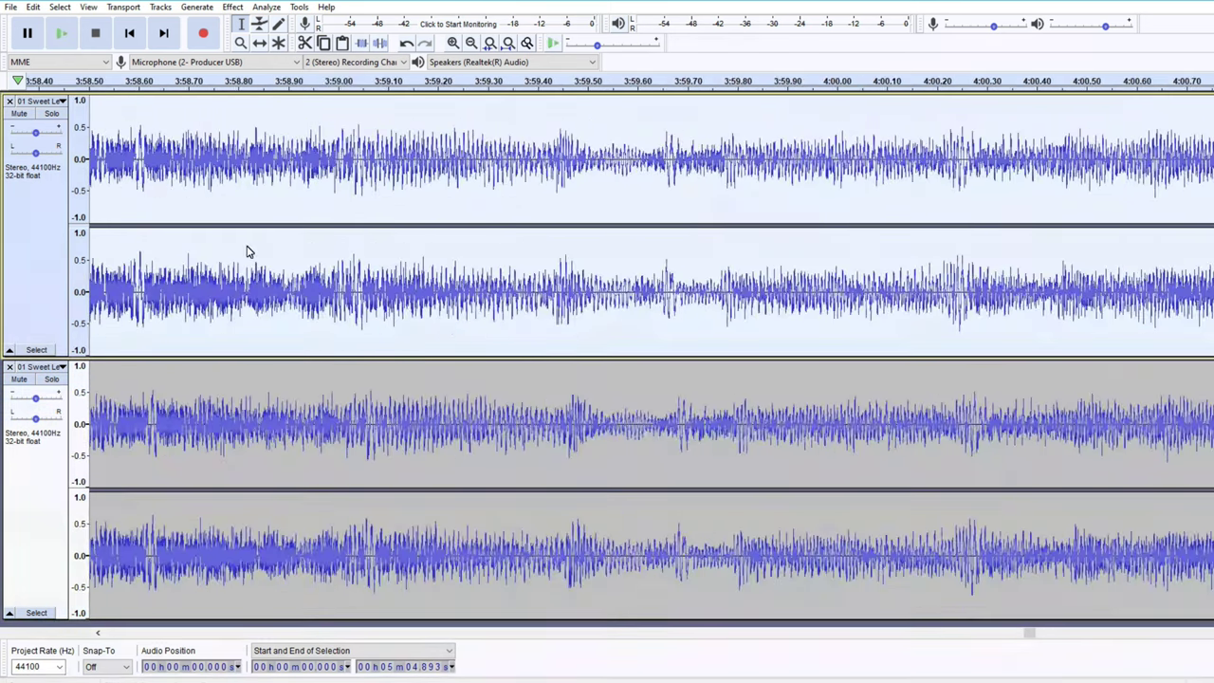
key("ctrl+1")
key("ctrl+1")
key("ctrl+1")
key("ctrl+1")
key("ctrl+1")
key("ctrl+1")
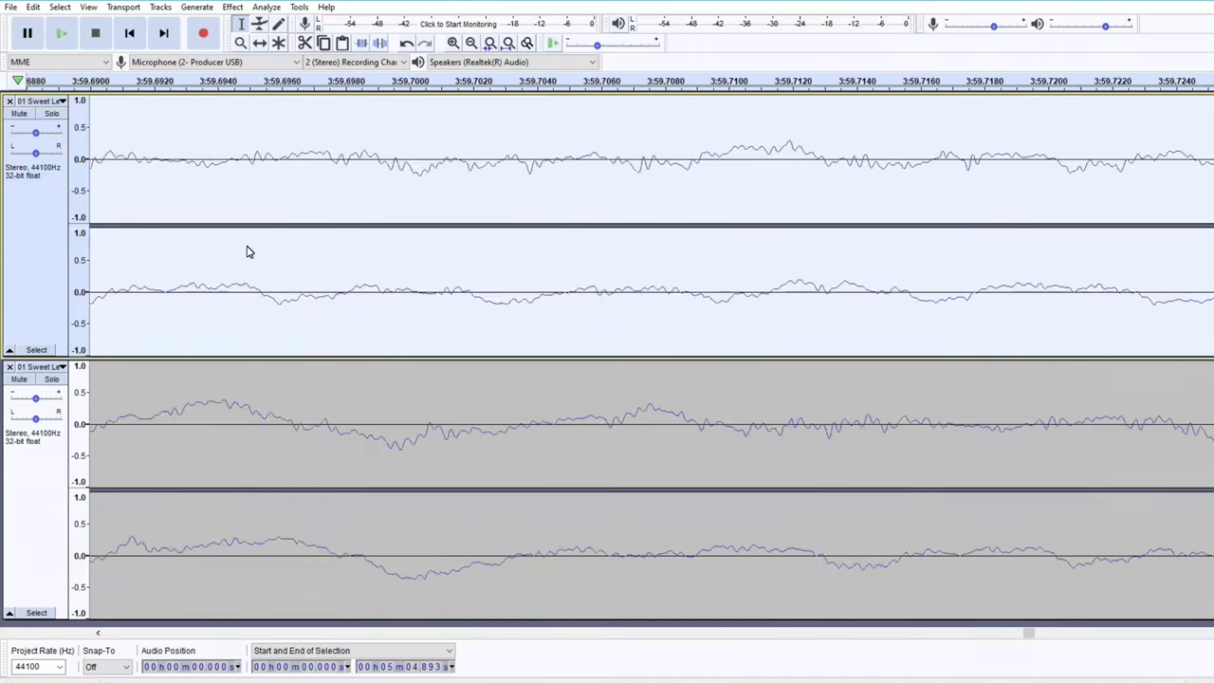
key("ctrl+1")
key("ctrl+1")
key("ctrl+1")
key("ctrl+1")
key("ctrl+1")
key("ctrl+1")
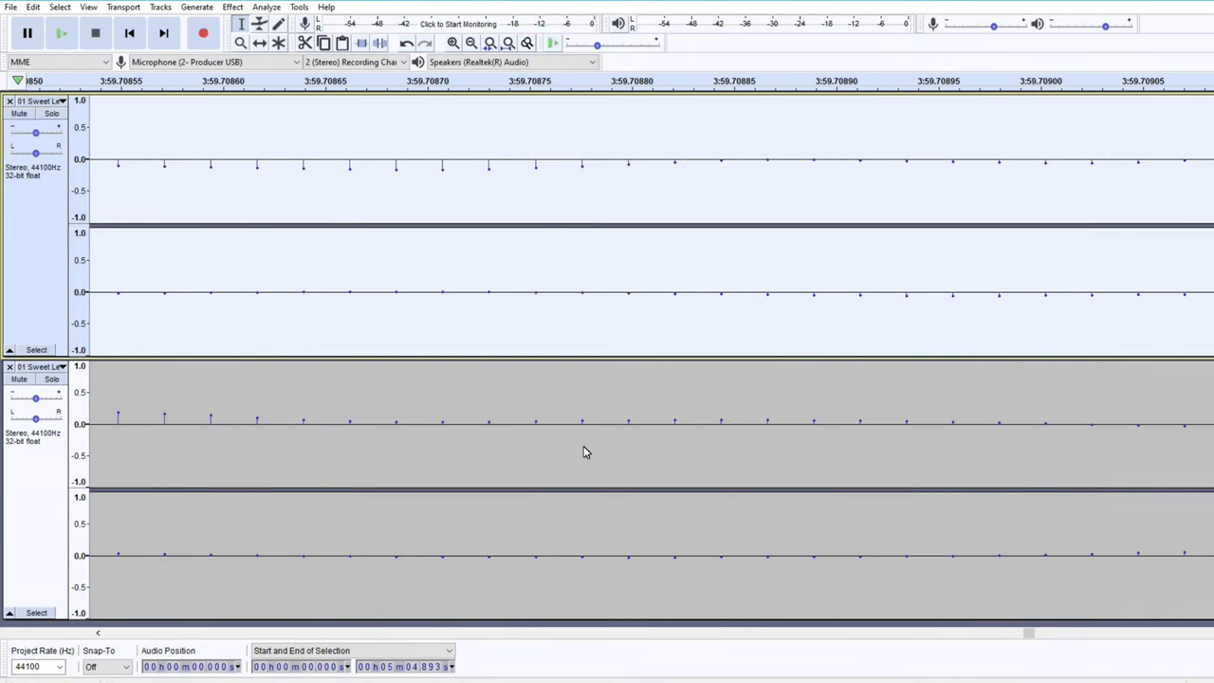
key("ctrl+1")
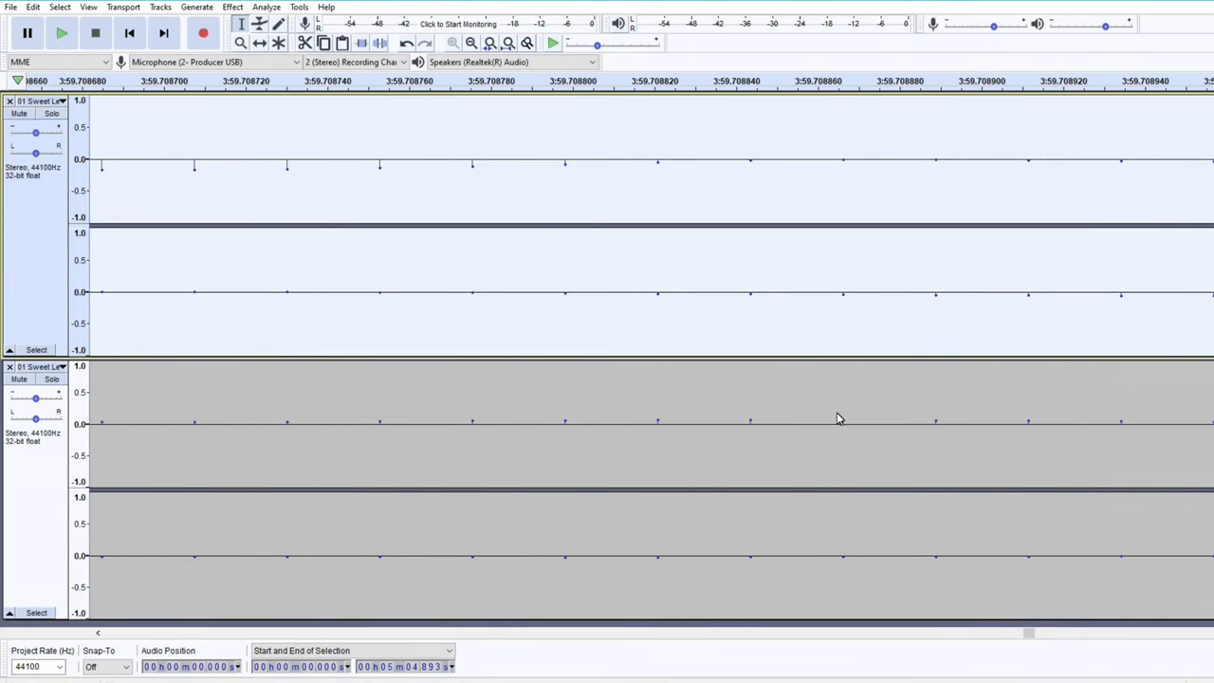
key("Home")
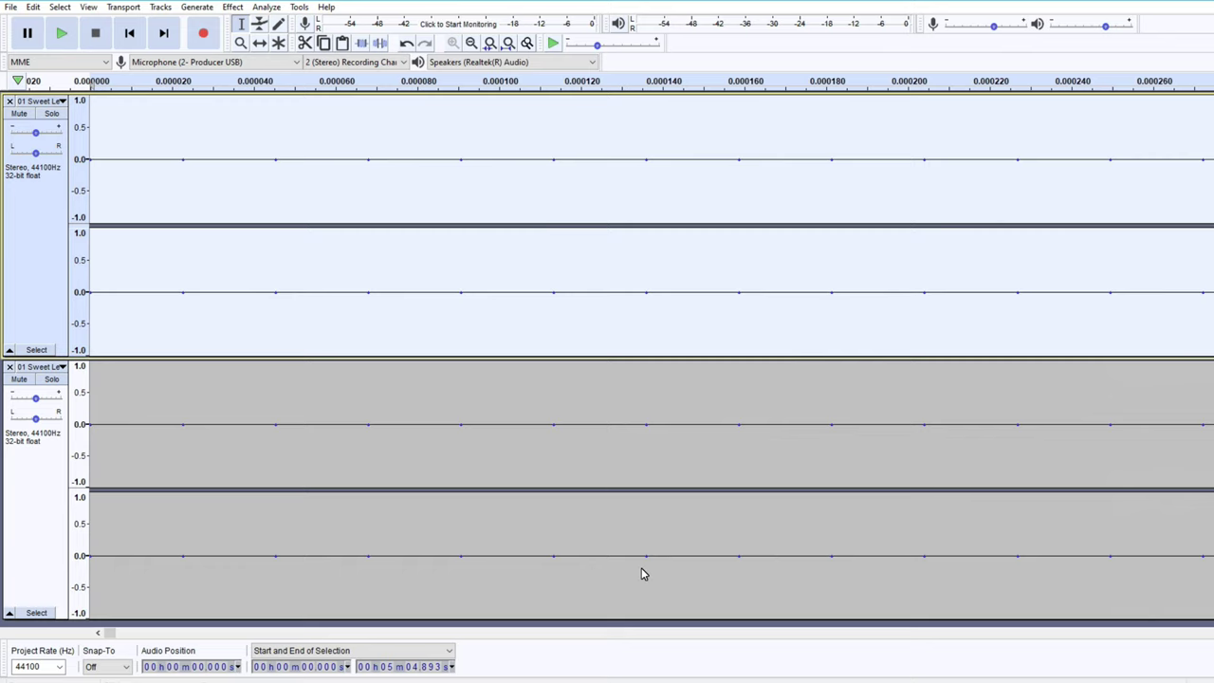
scroll(424, 353, "down", 7)
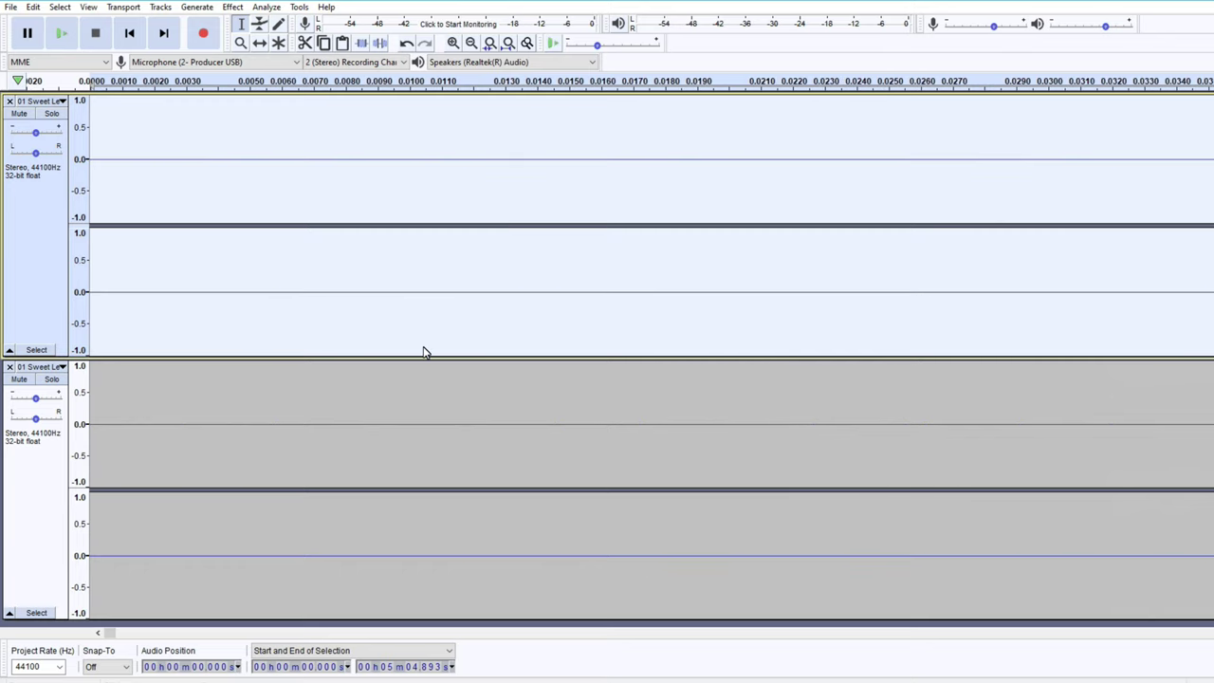
scroll(424, 353, "down", 4)
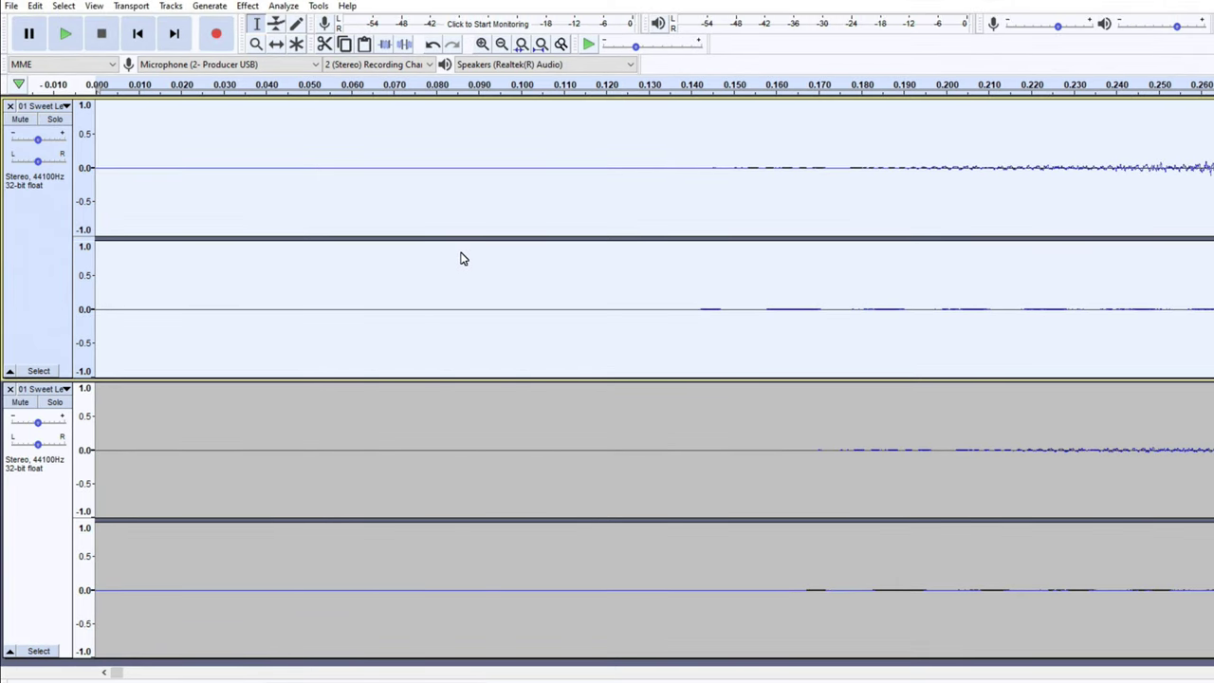
- Mark the matching sample near 0.14237 s and select the leading audio before it
left_click(702, 308)
key("ctrl+1")
key("ctrl+1")
key("ctrl+1")
key("ctrl+1")
key("ctrl+1")
key("ctrl+1")
key("ctrl+1")
key("ctrl+1")
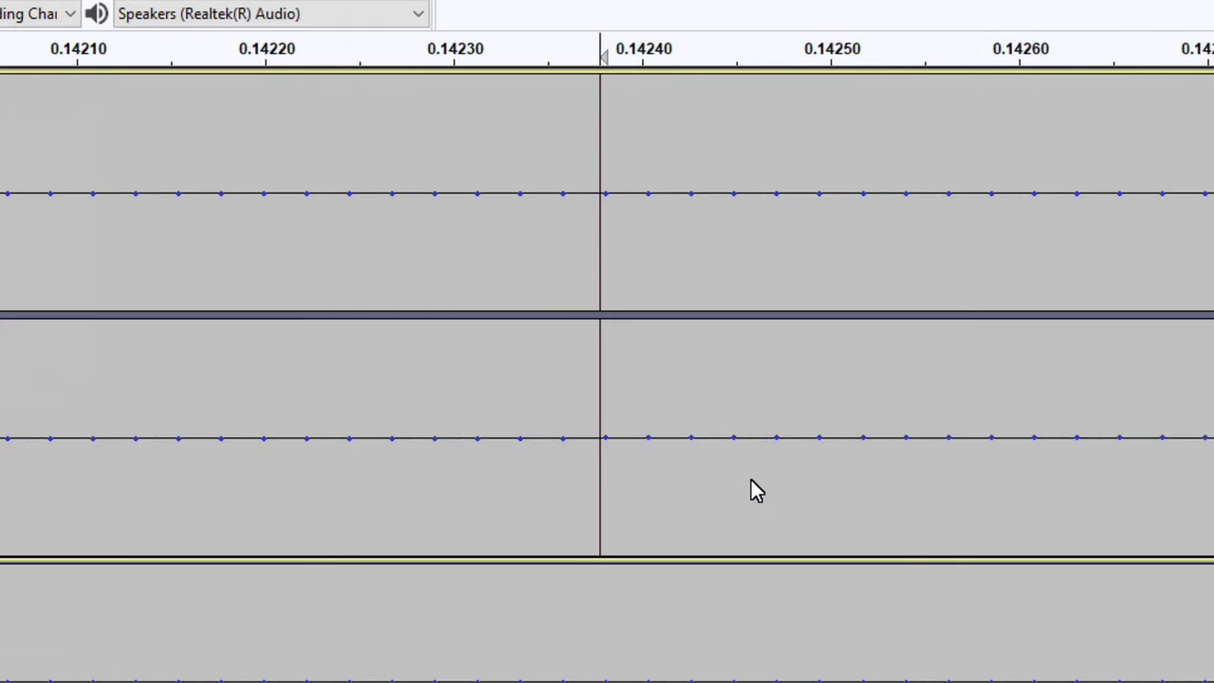
key("ctrl+1")
key("ctrl+1")
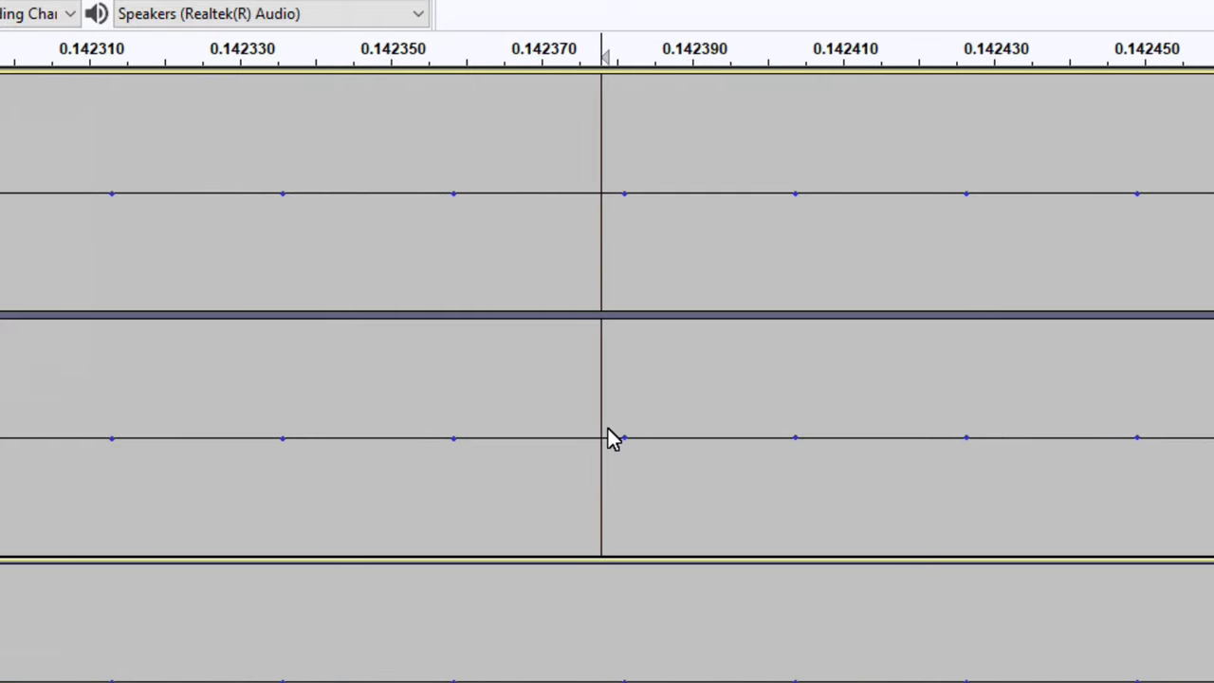
left_click(618, 426)
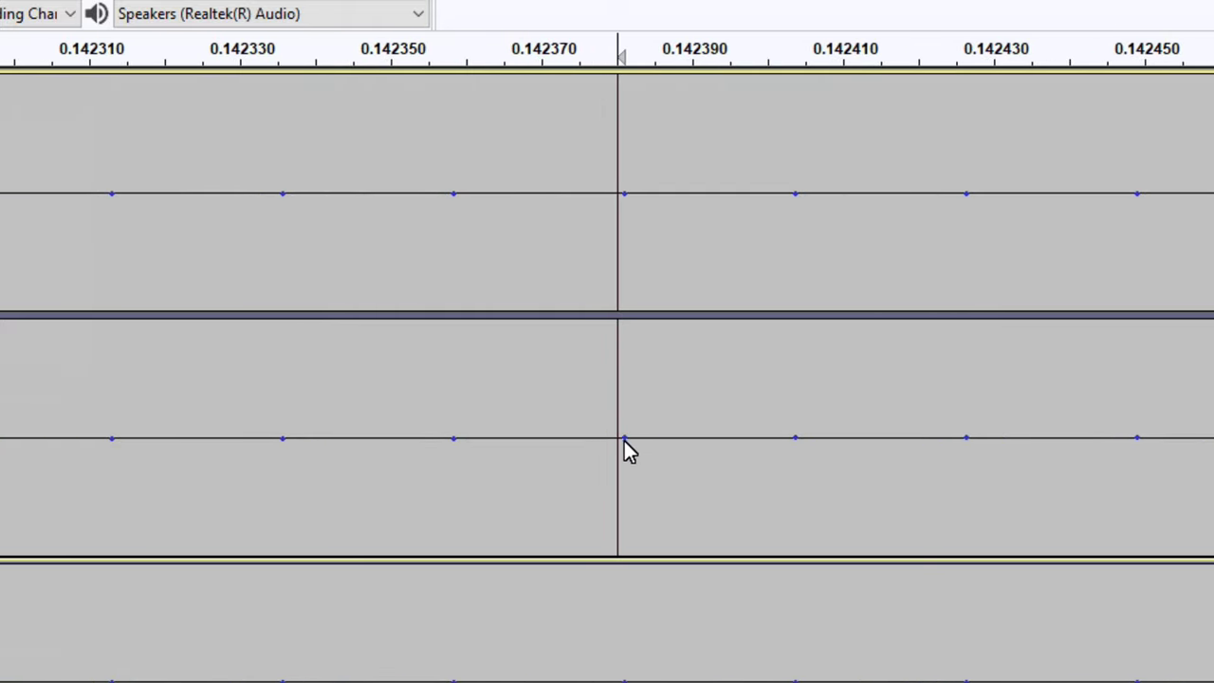
left_click(624, 439)
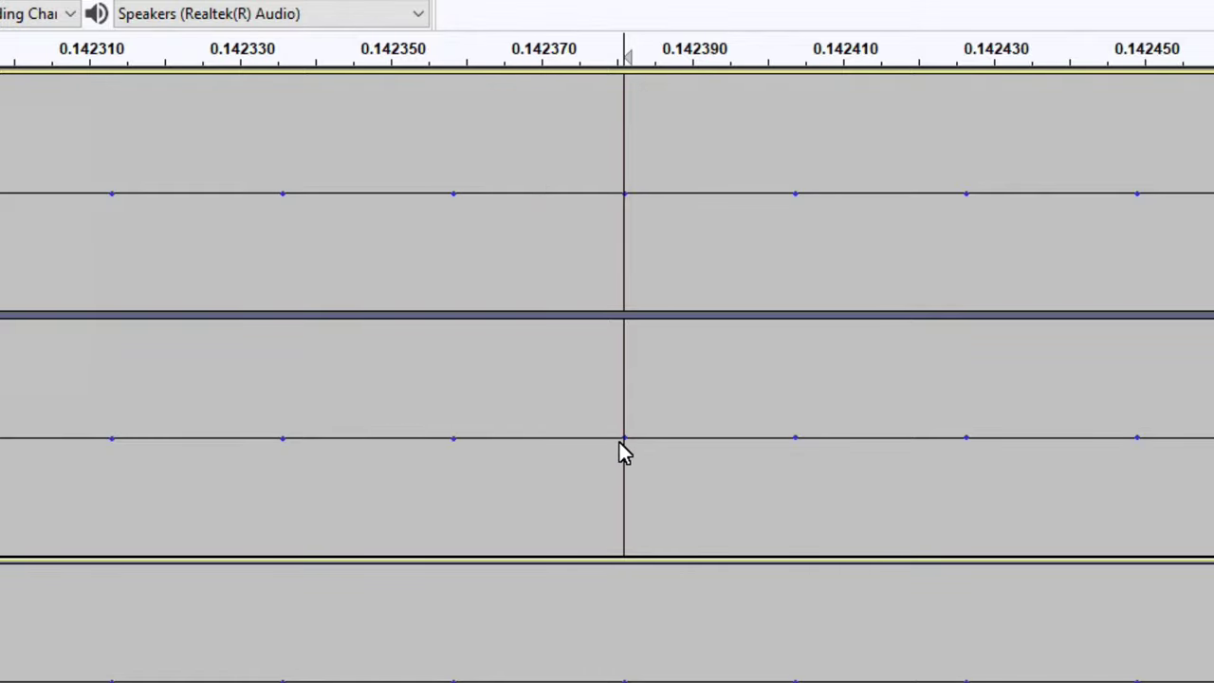
double_click(623, 203)
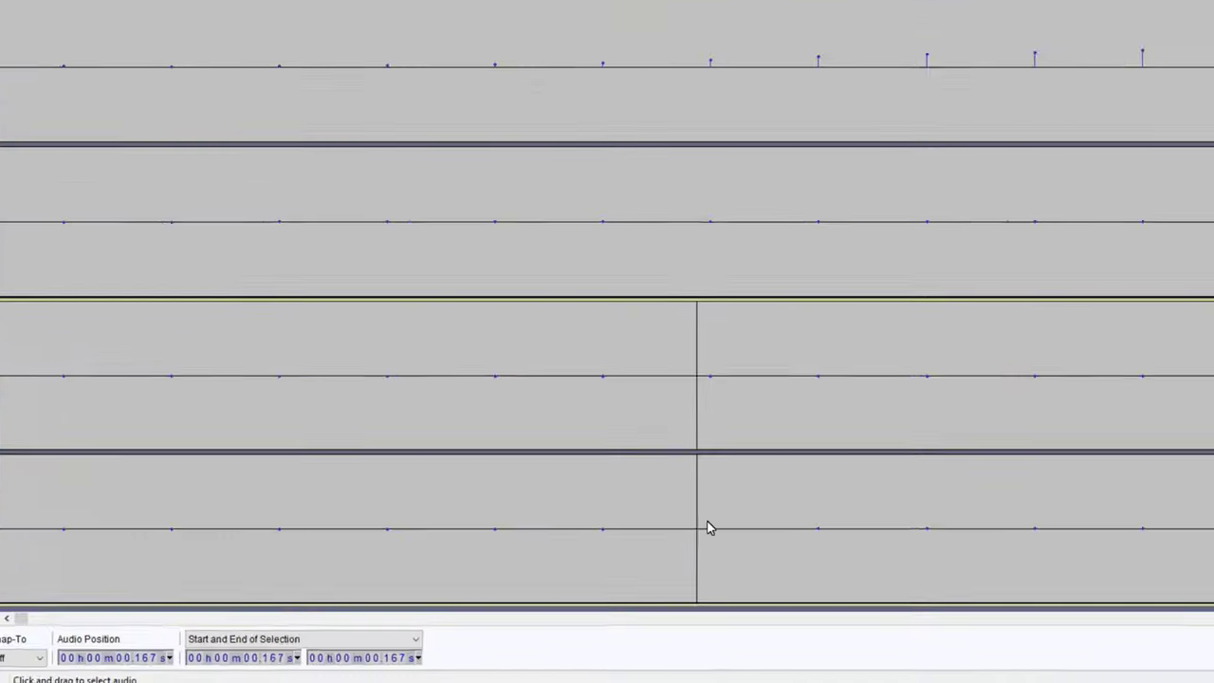
left_click_drag(743, 401, 1213, 408)
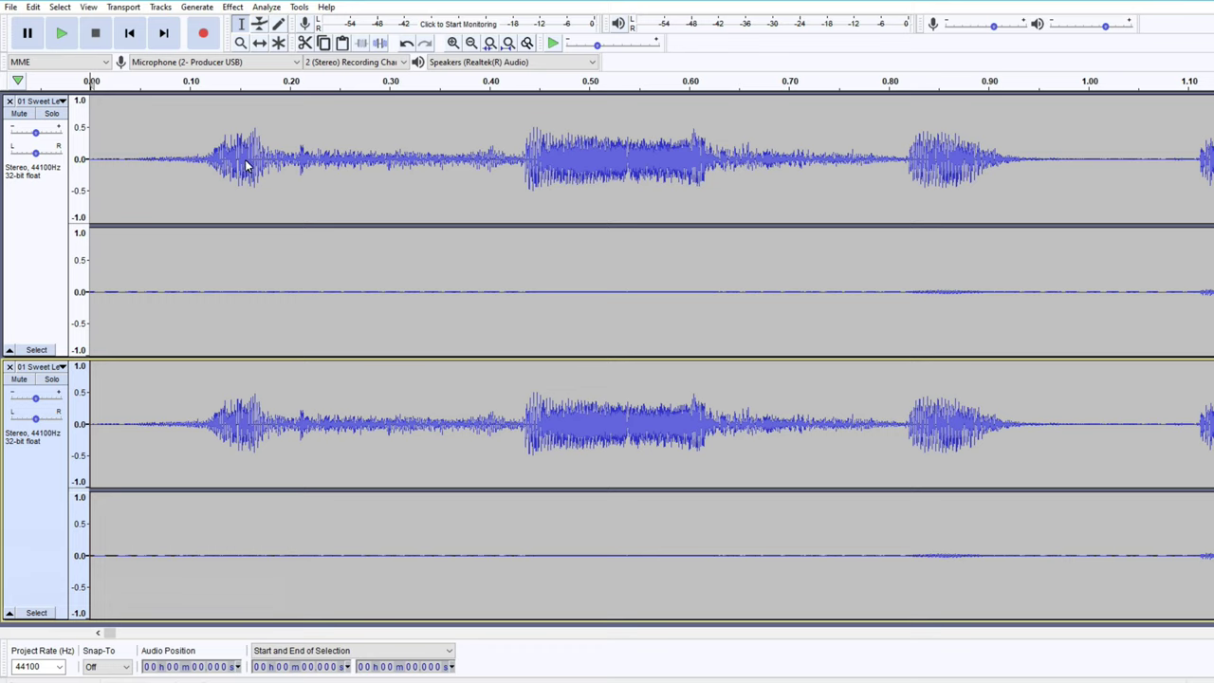
- Zoom in at 0.167 s and compare the 0.164 s peak in both tracks
left_click(256, 424)
key("ctrl+1")
key("ctrl+1")
key("ctrl+1")
key("ctrl+1")
key("ctrl+1")
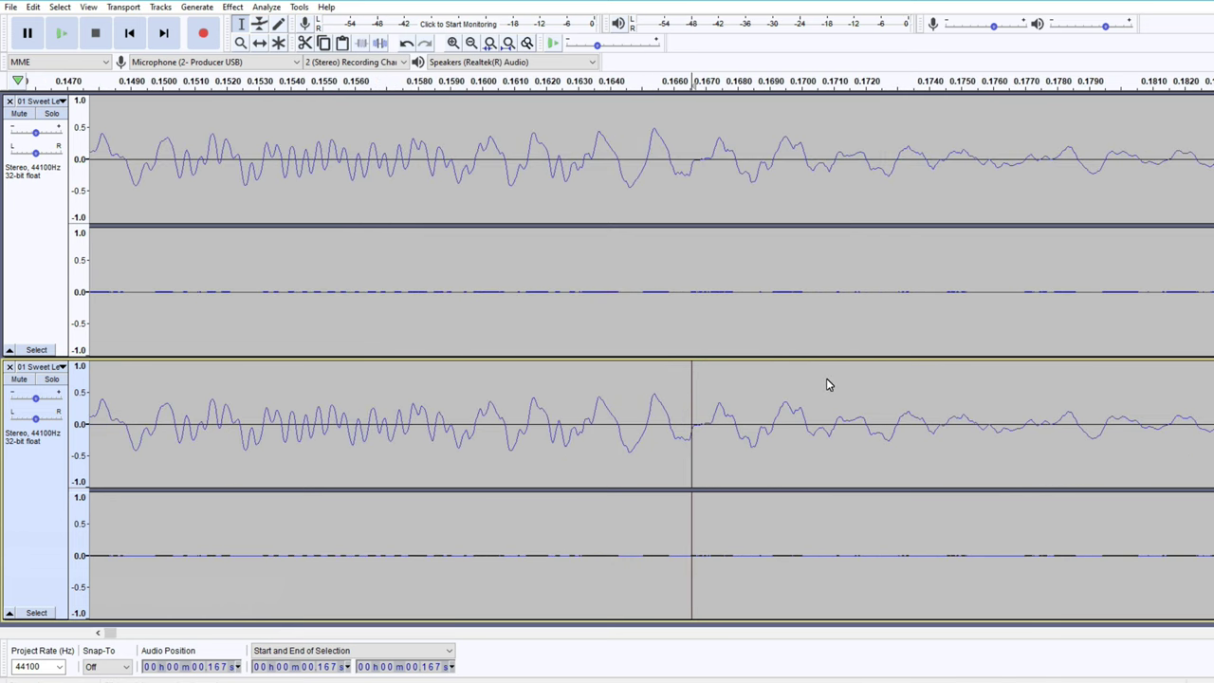
key("ctrl+1")
left_click(504, 424)
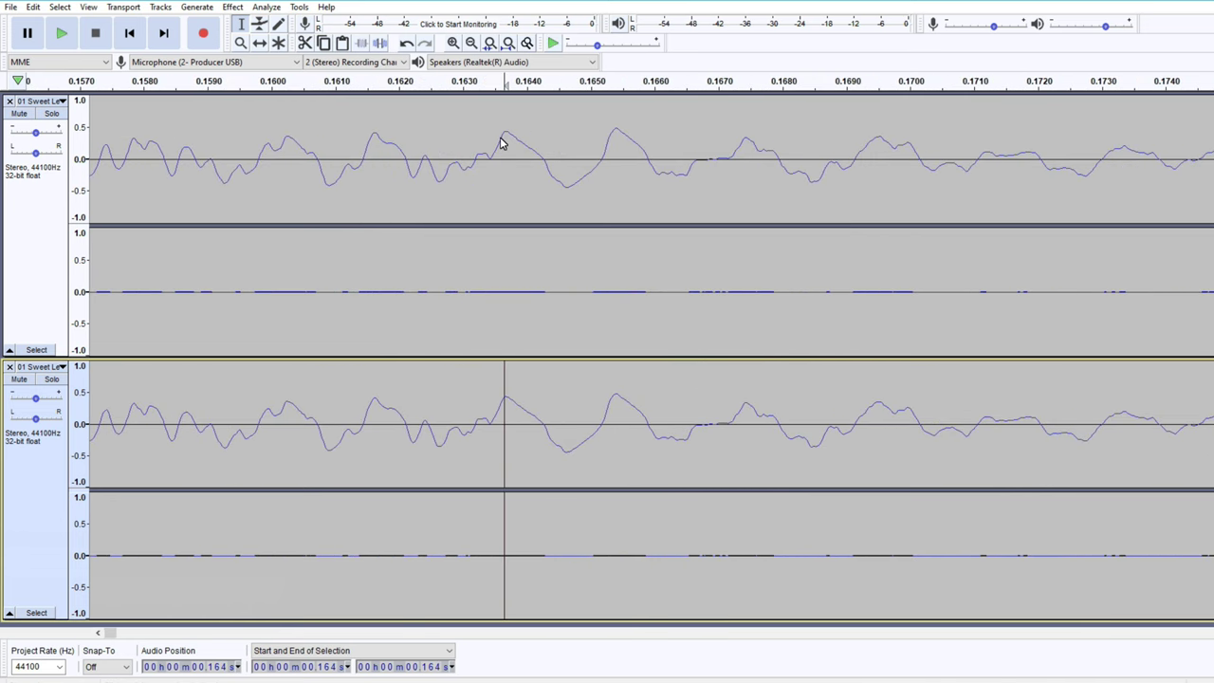
left_click(503, 138)
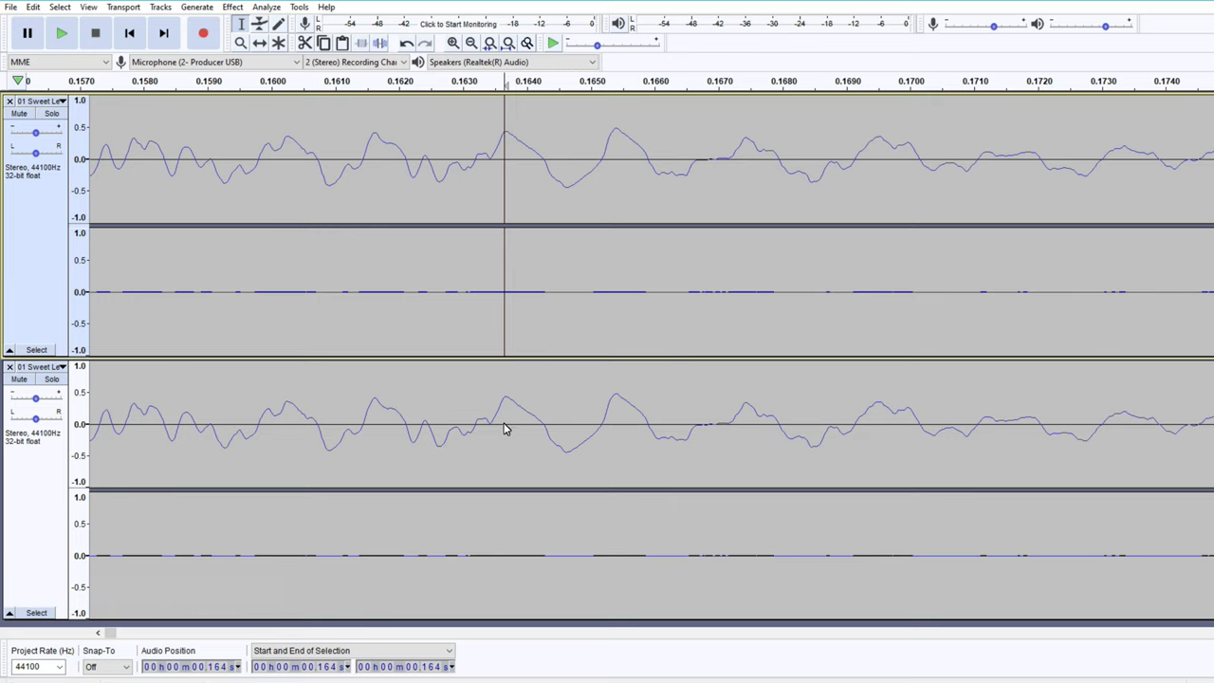
left_click(502, 422)
left_click(503, 144)
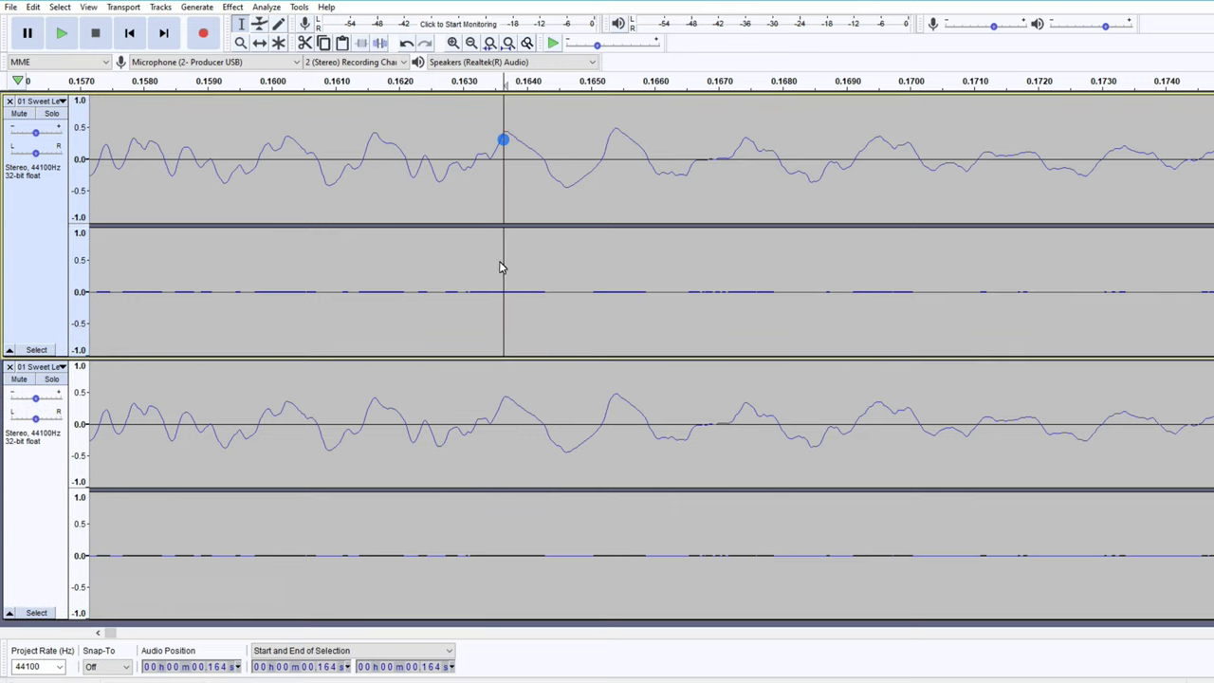
left_click(503, 434)
- Check that the dip near 4:05.434 lines up in both tracks, then return to the start
key("End")
left_click_drag(1137, 632, 1053, 637)
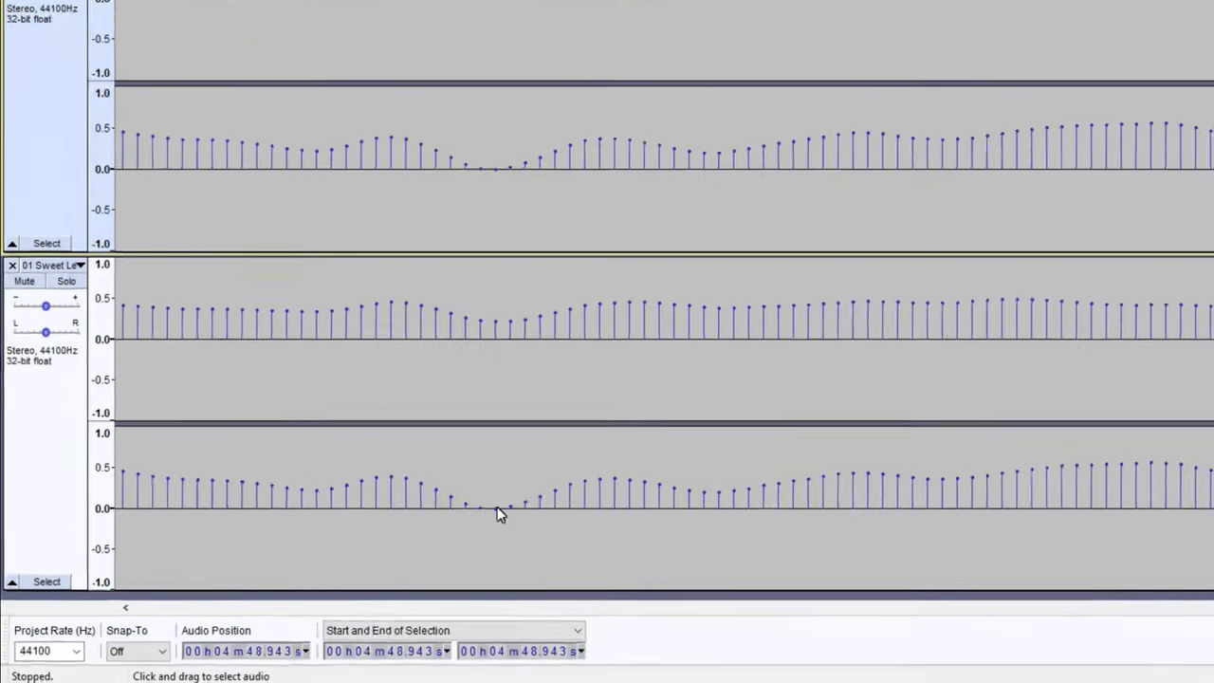
left_click(386, 555)
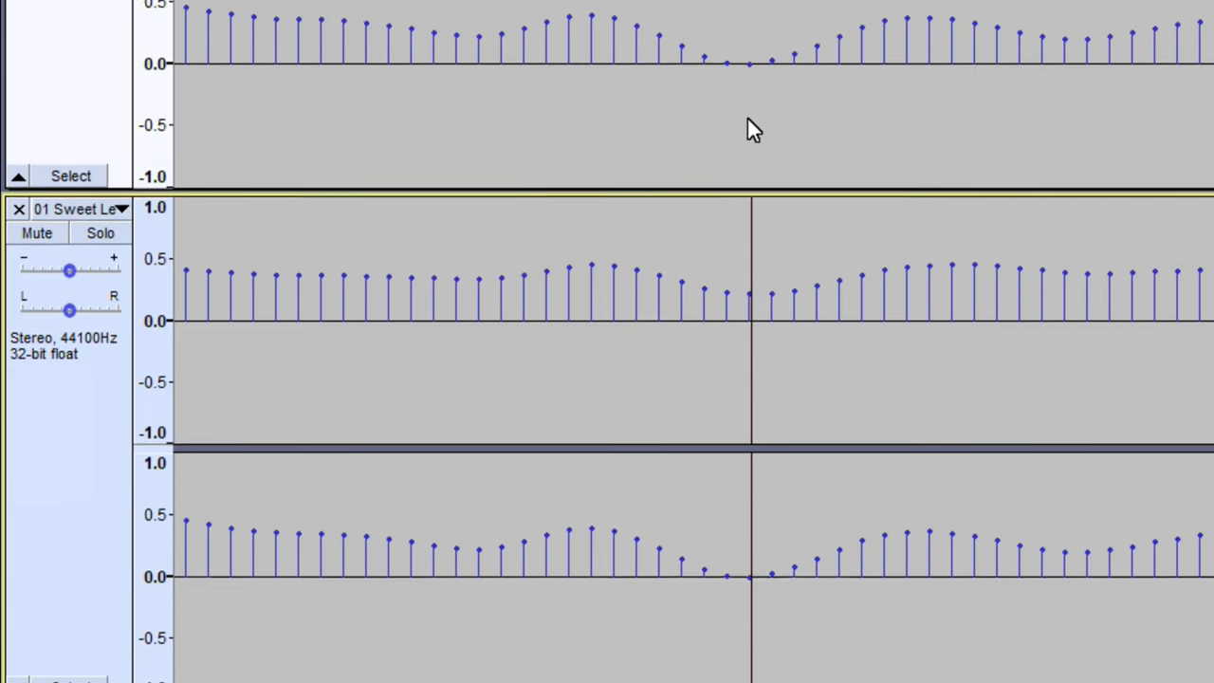
left_click(751, 489)
left_click(737, 495)
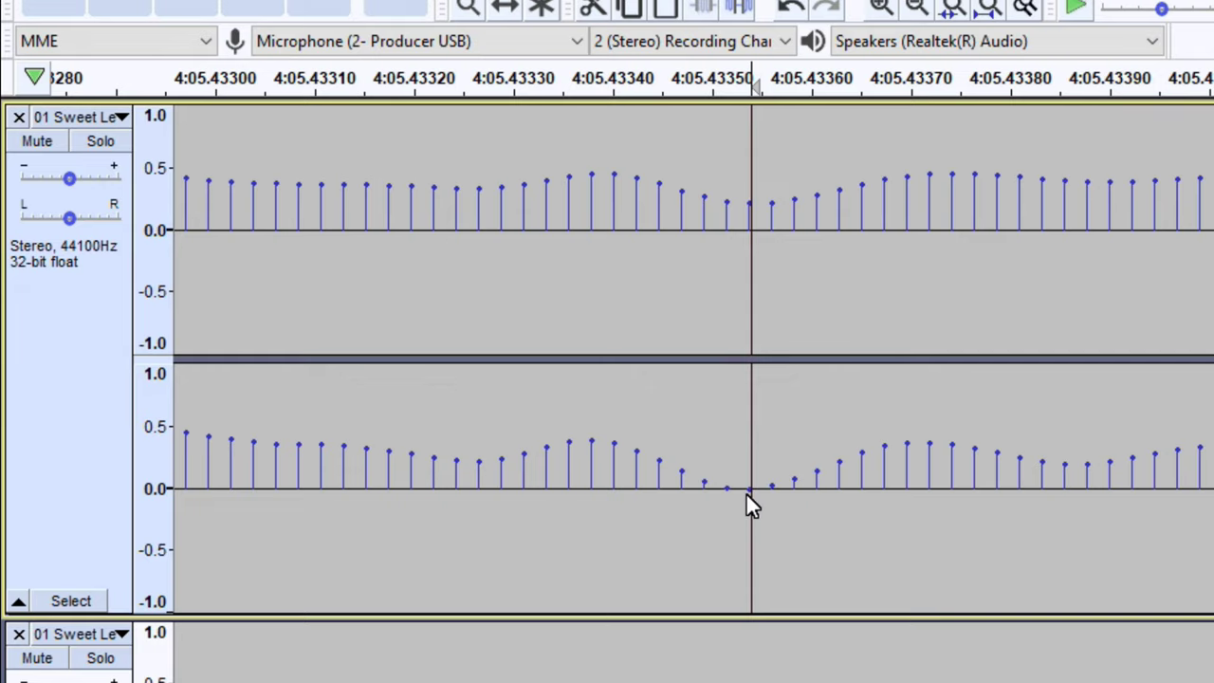
left_click(753, 678)
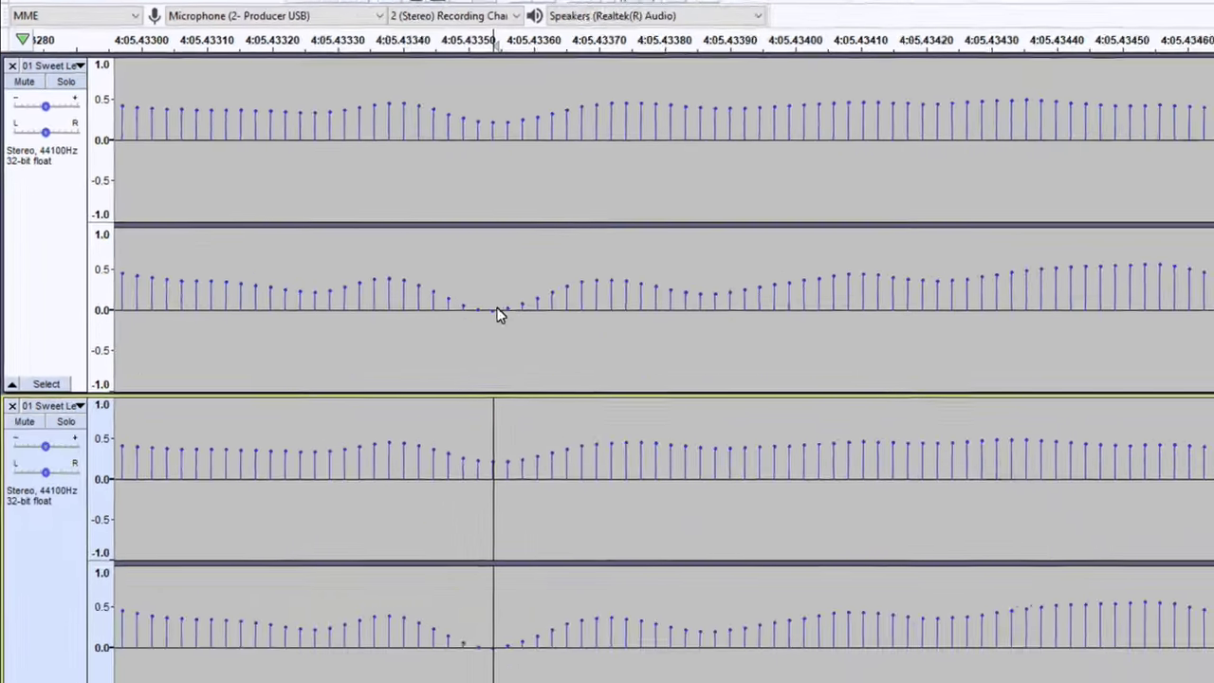
left_click(749, 487)
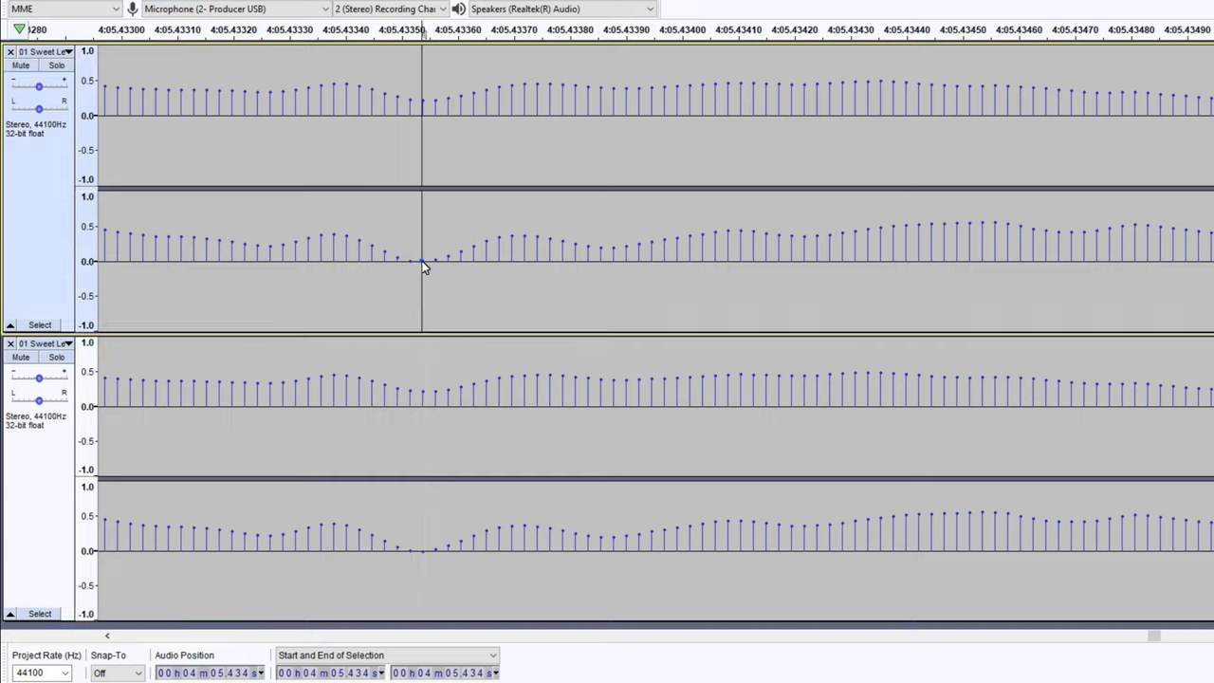
left_click(426, 558)
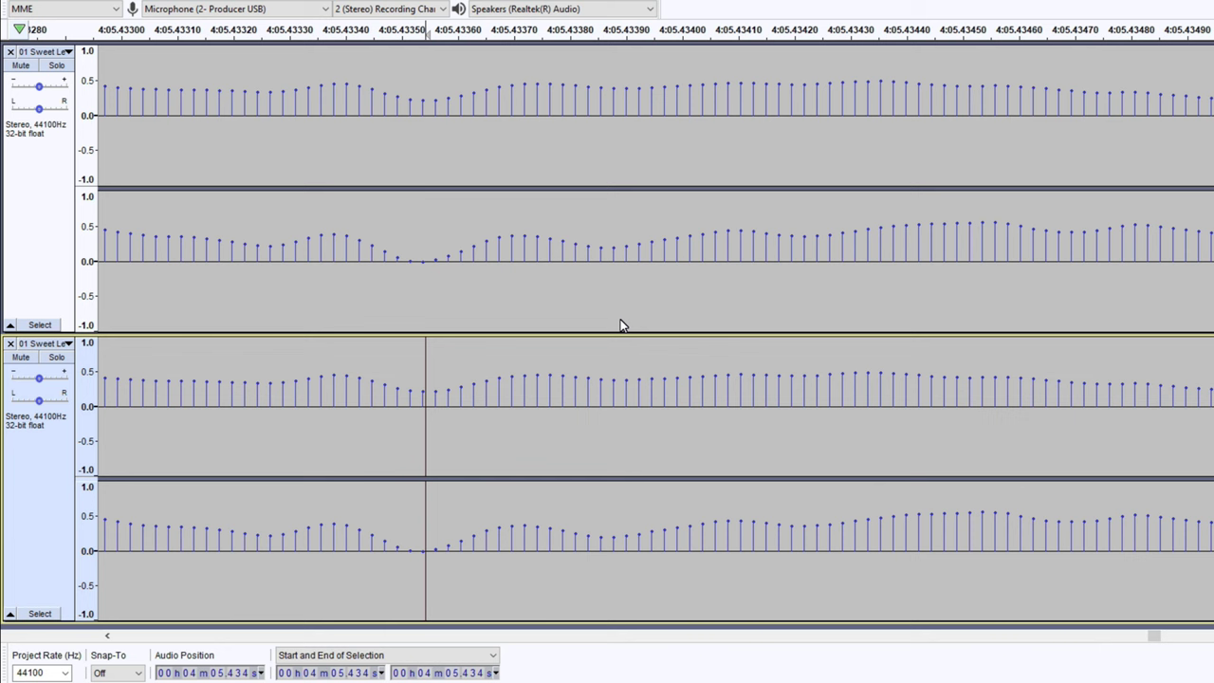
key("Home")
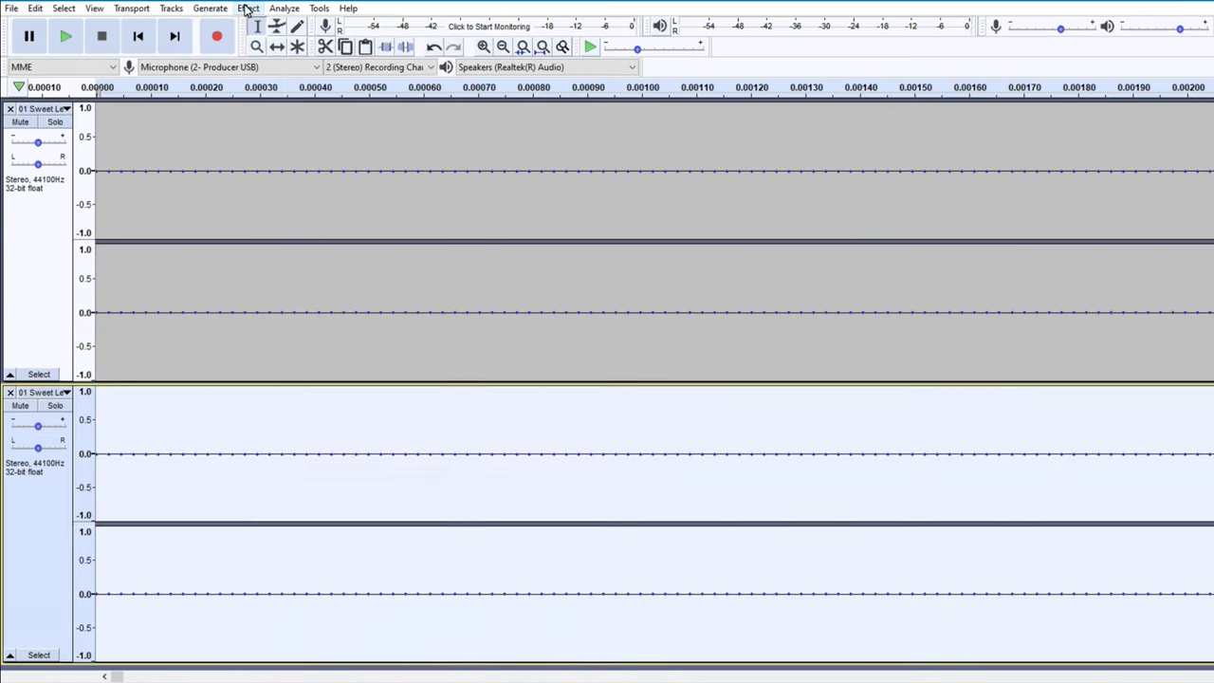
- Apply Effect > Invert to the lower track, compare the mirrored samples, and select all audio
left_click(233, 7)
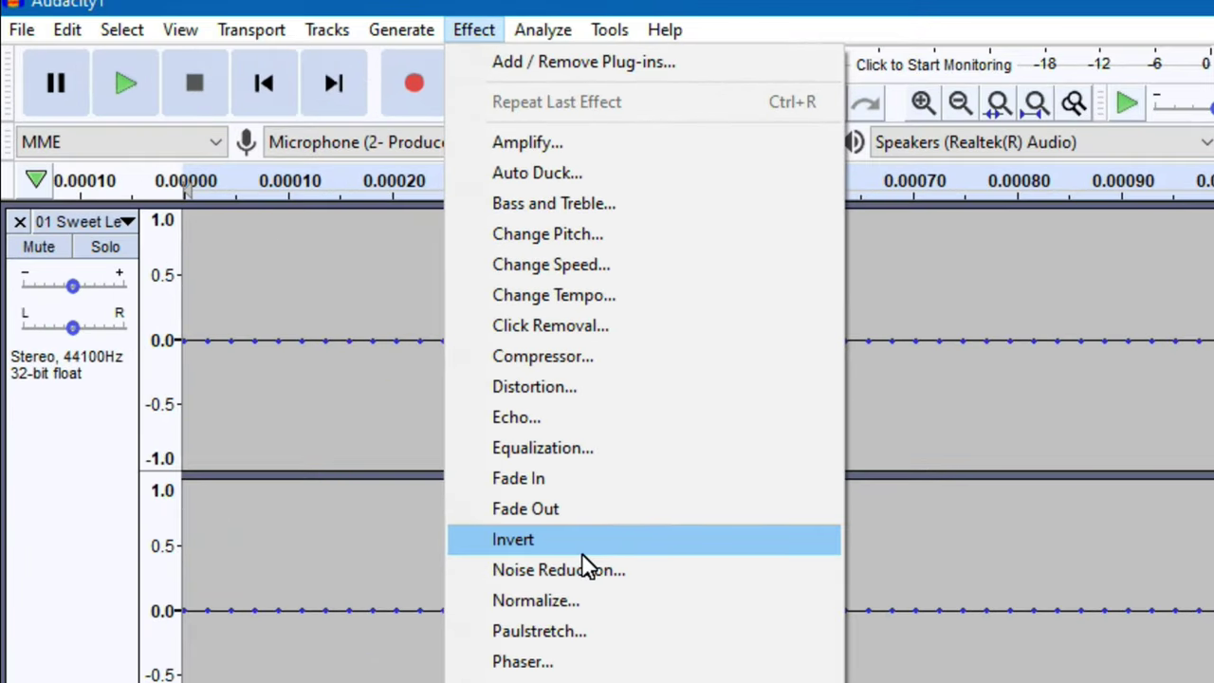
left_click(284, 277)
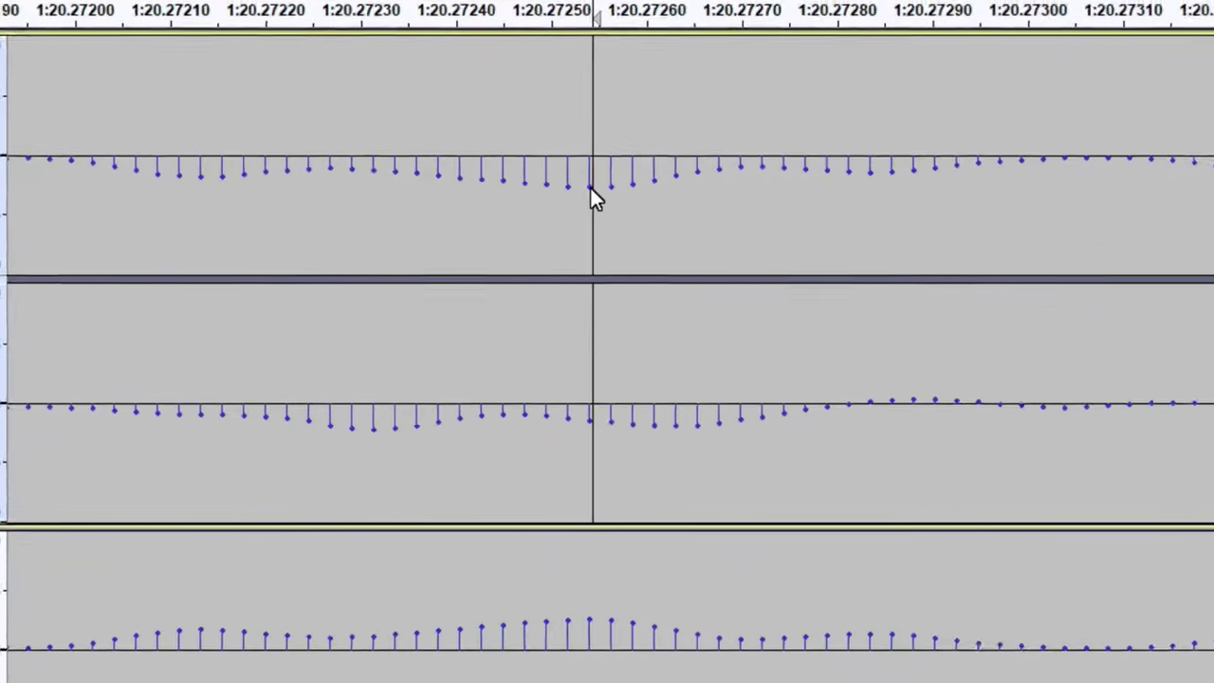
left_click(600, 645)
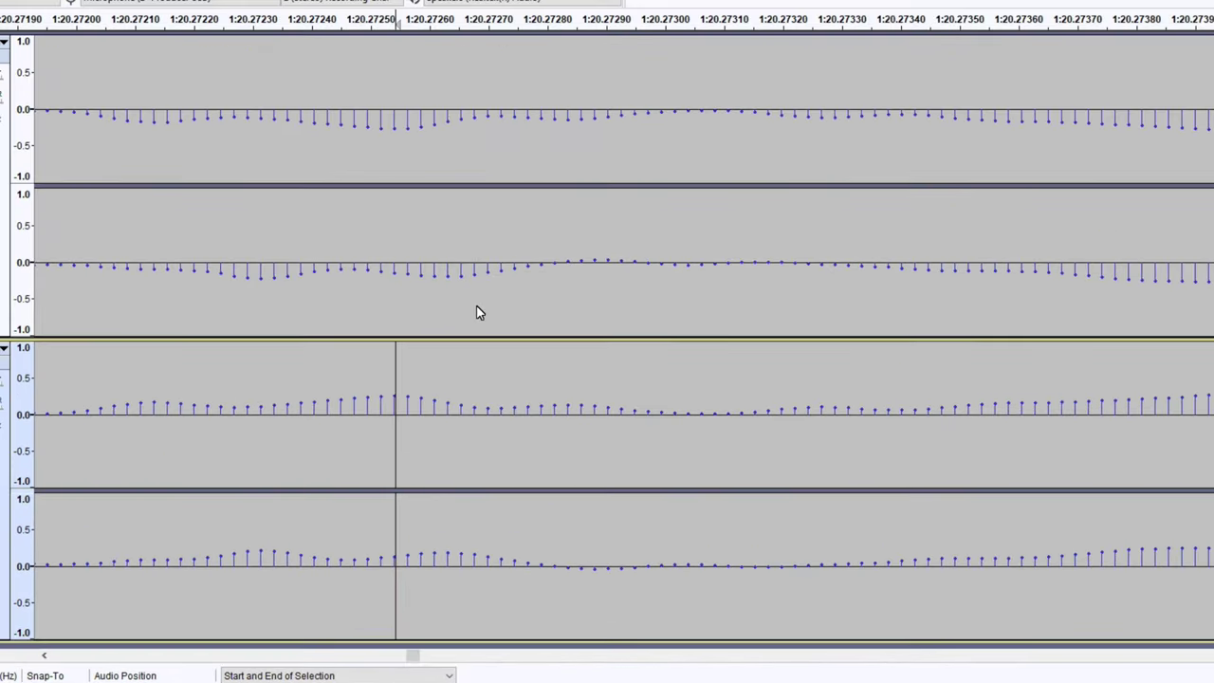
key("ctrl+a")
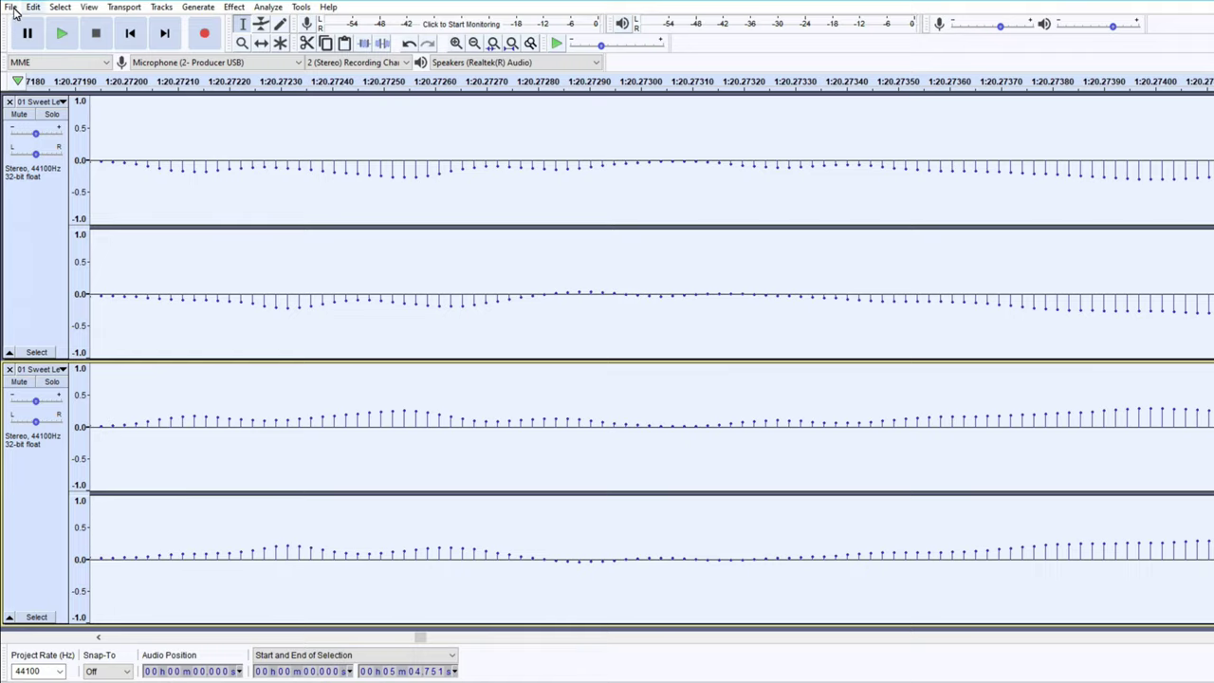
- Export the mixed tracks as Combined.wav, accepting the mixdown and metadata prompts
left_click(11, 8)
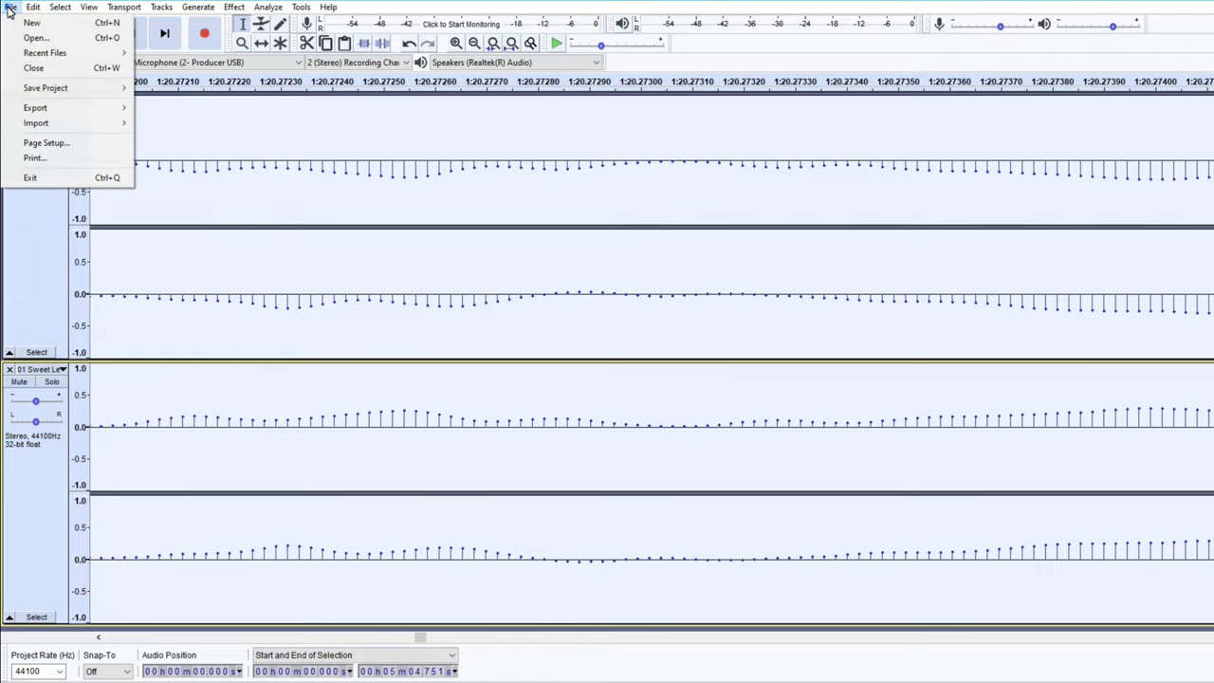
mouse_move(66, 227)
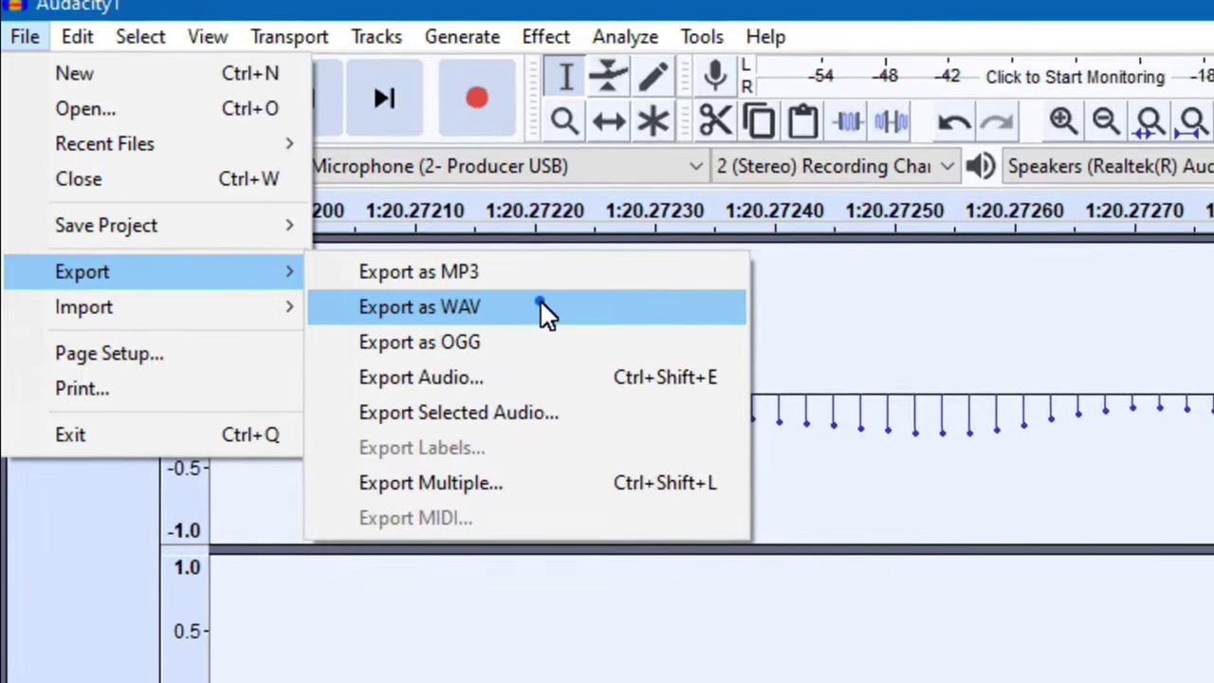
left_click(536, 300)
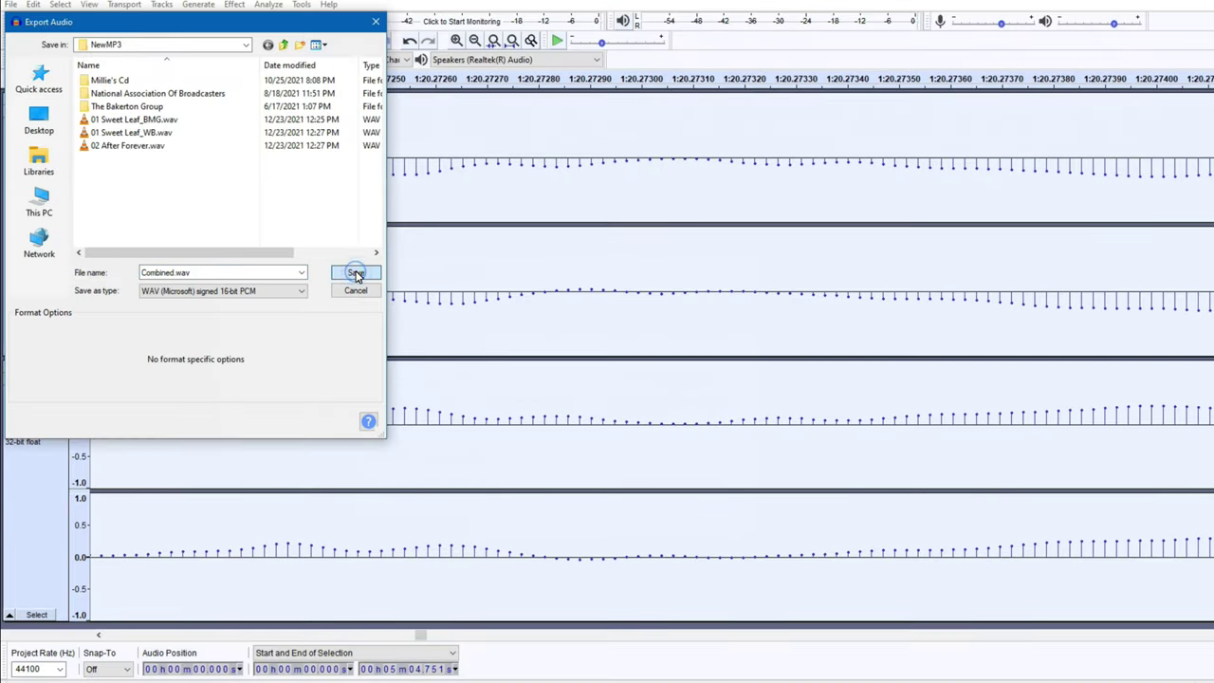
left_click(355, 273)
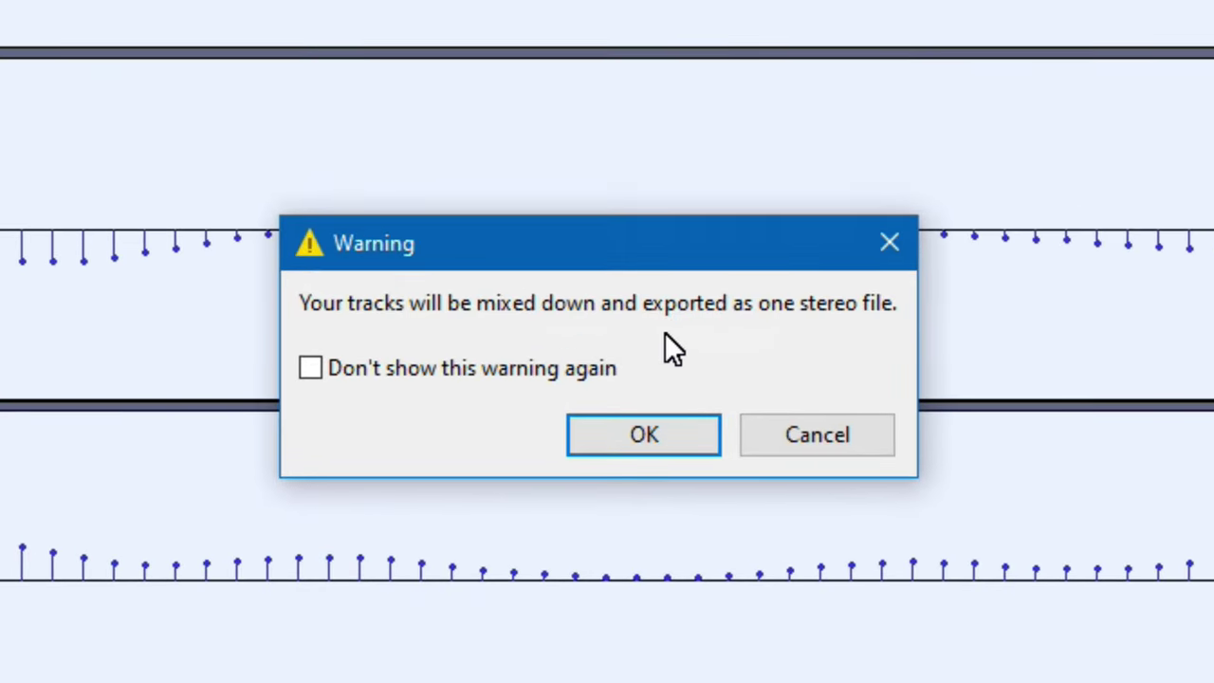
left_click(661, 436)
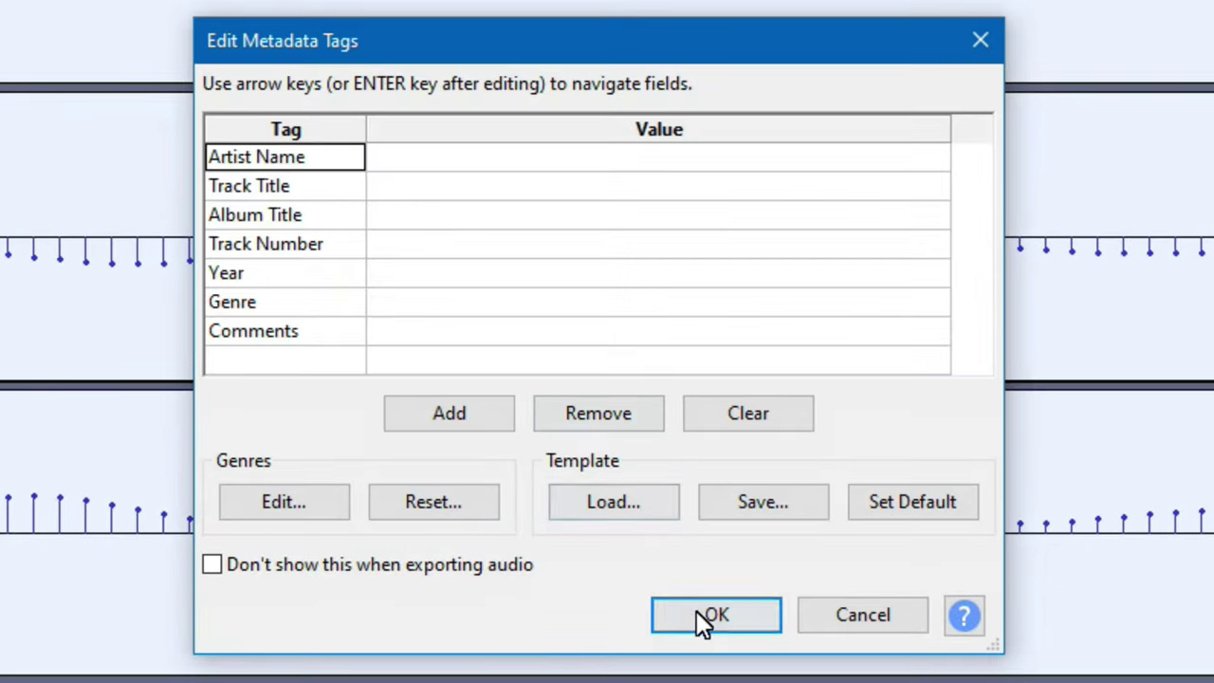
left_click(697, 618)
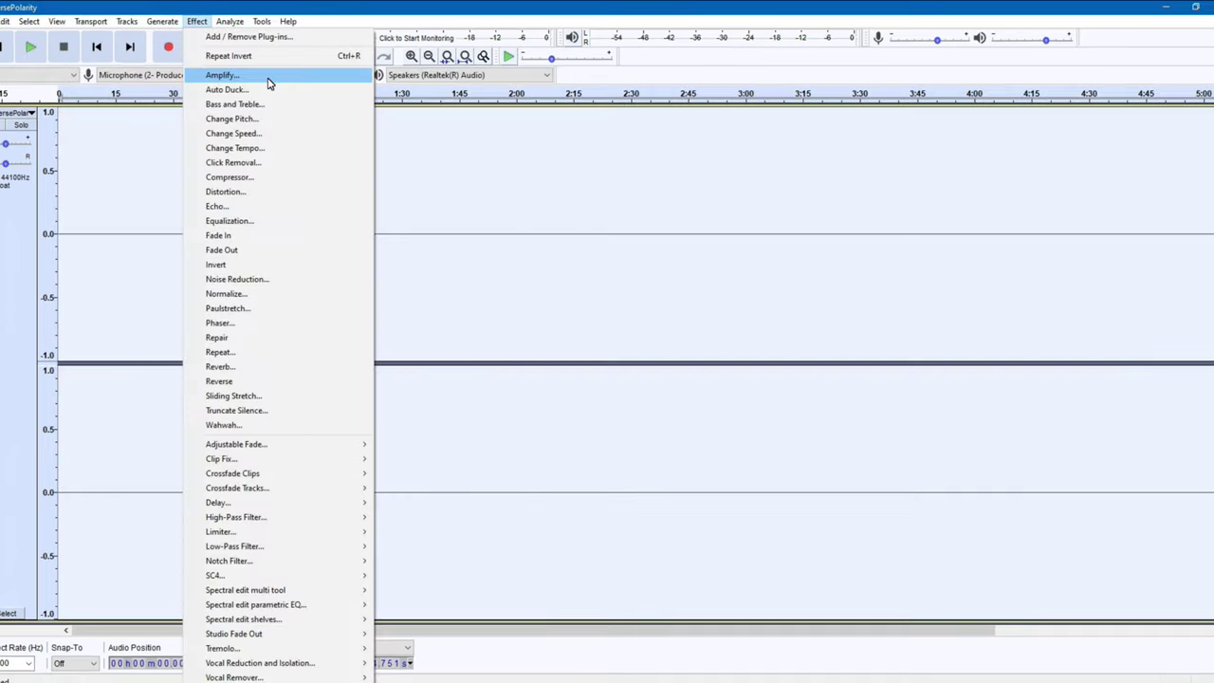
- Apply Amplify with 30 dB gain to the nulled mix to reveal residual samples
left_click(281, 72)
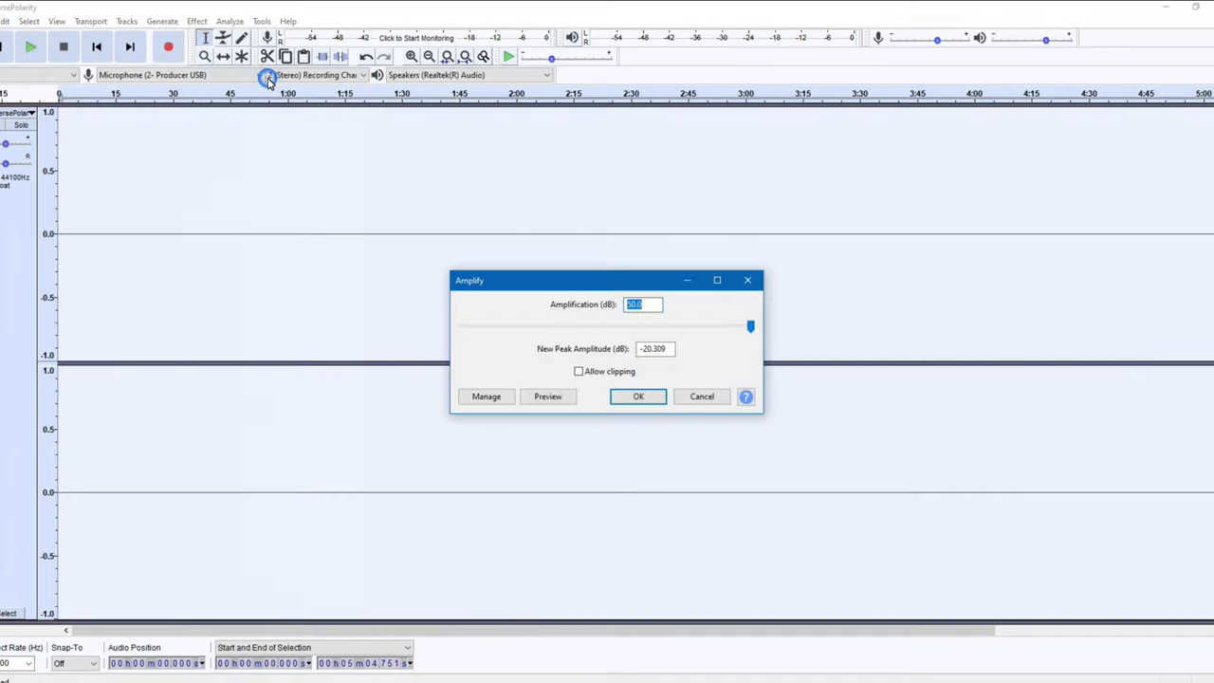
type("30")
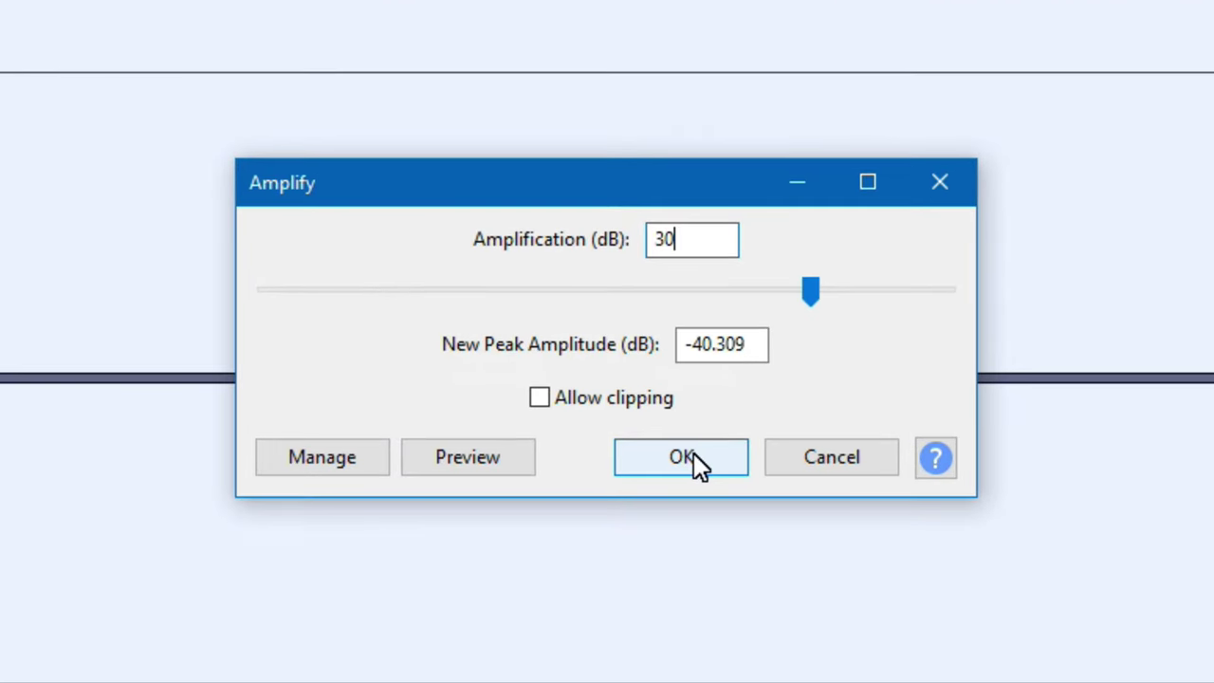
left_click(681, 457)
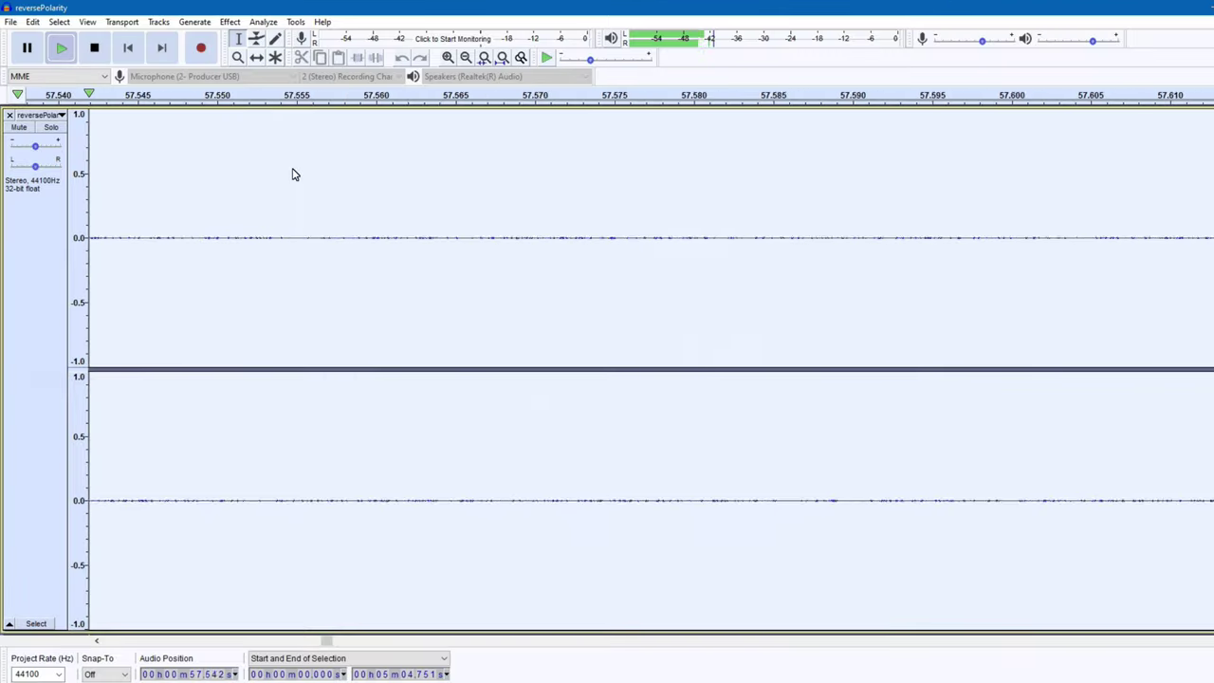